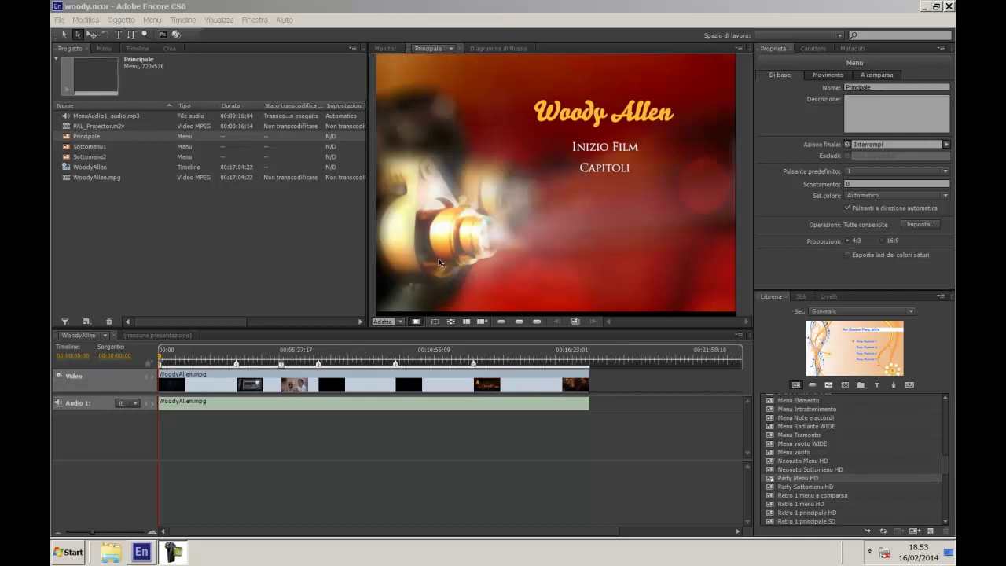
# - Look through the Generale set's menu templates, buttons and images in the library, previewing Menu Radiante WIDE, Banner 1 and Banner 2
pyautogui.click(761, 298)
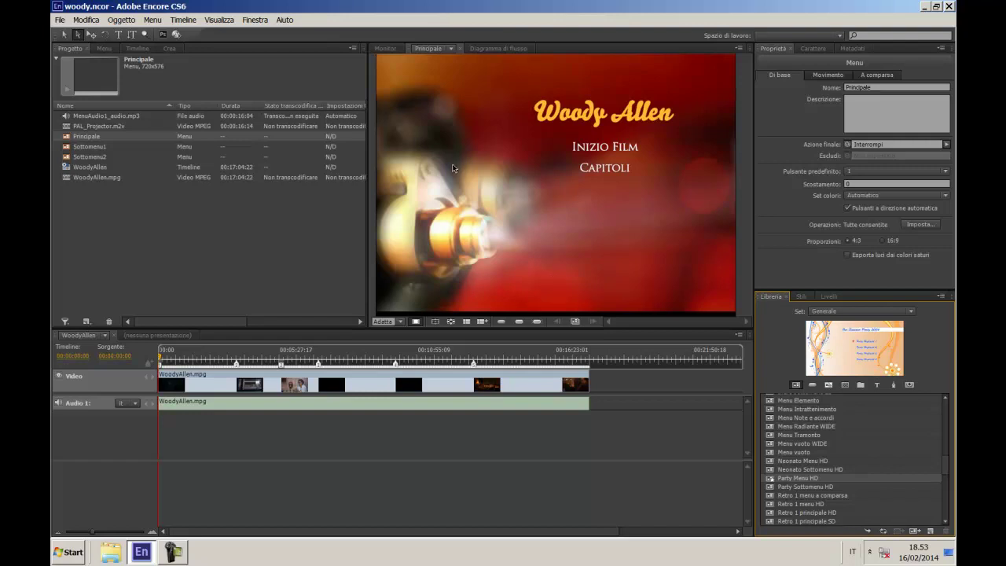
pyautogui.click(499, 139)
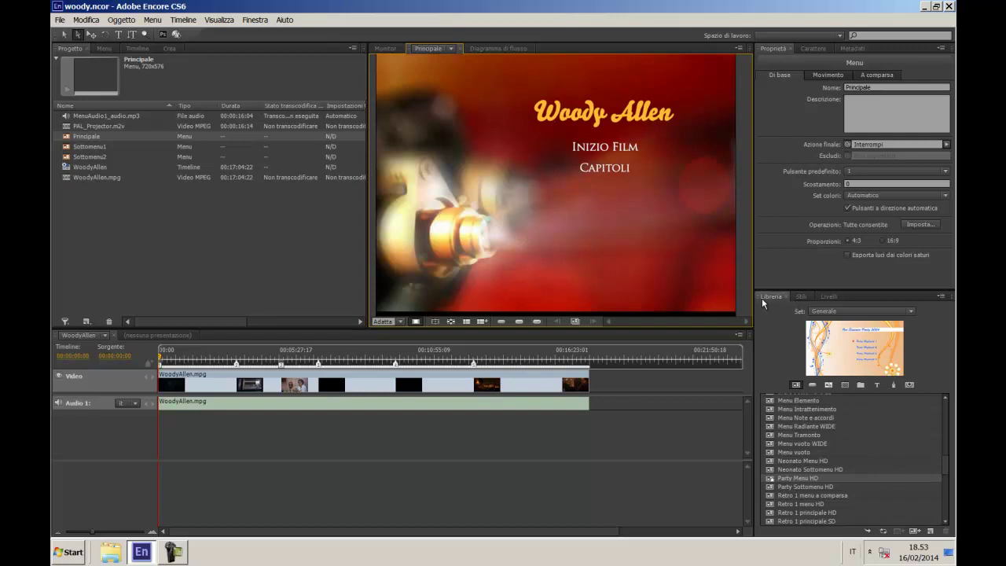
pyautogui.click(791, 427)
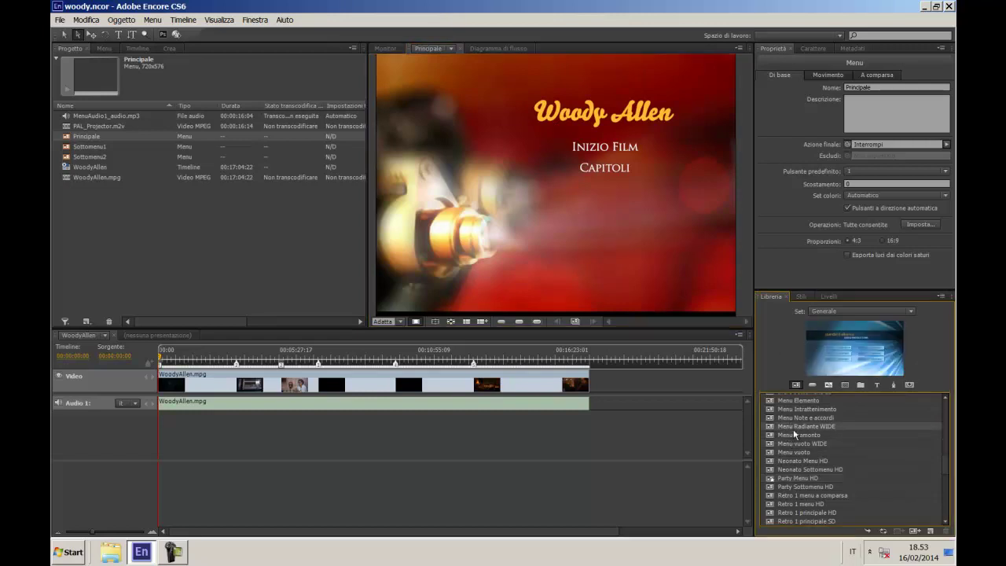
pyautogui.click(812, 384)
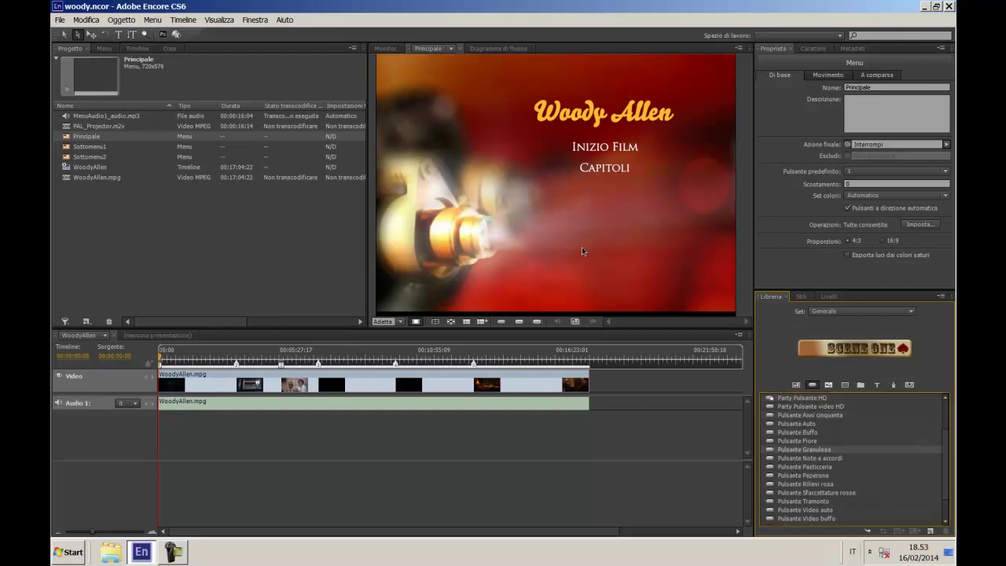
pyautogui.click(828, 385)
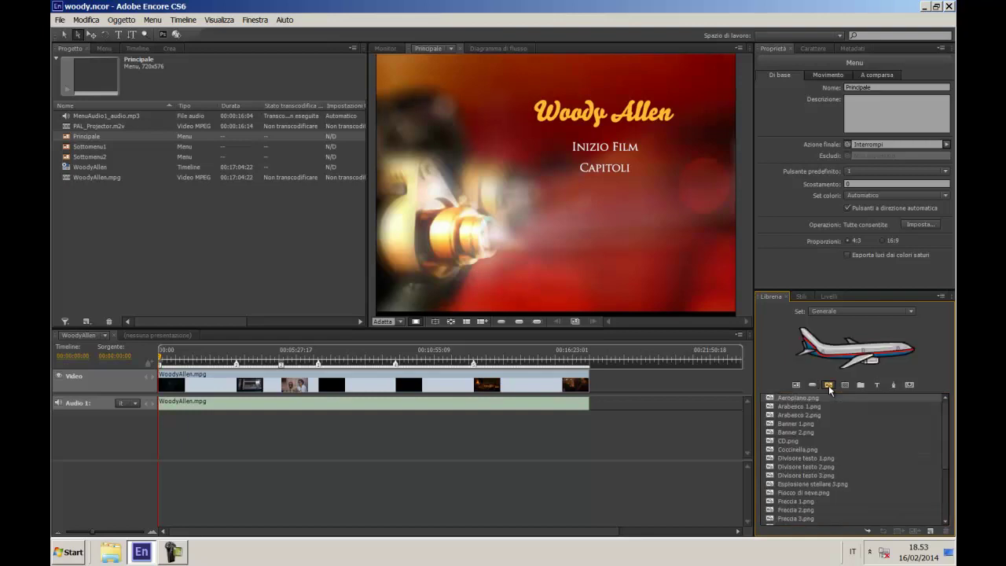
pyautogui.click(790, 424)
pyautogui.click(794, 432)
pyautogui.click(794, 424)
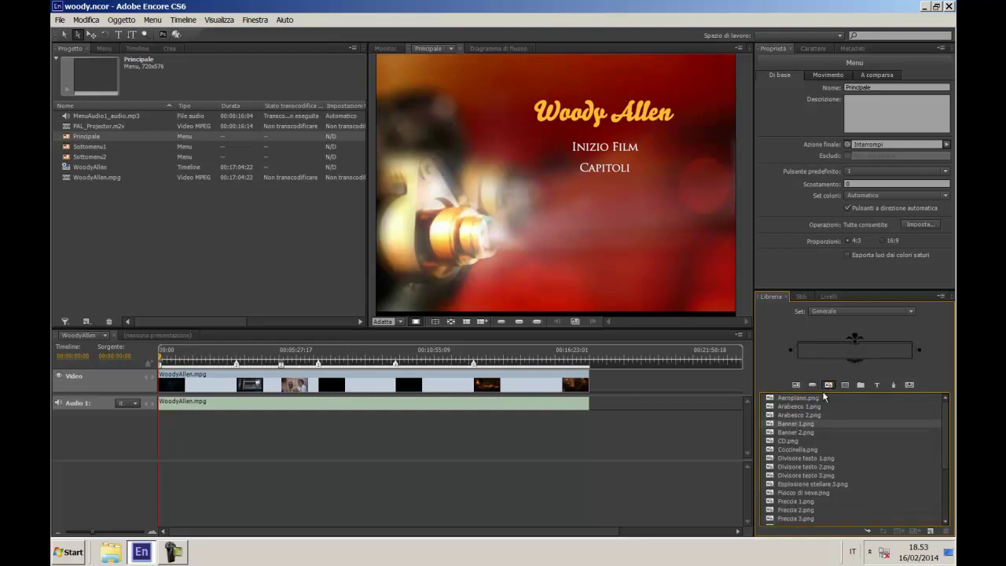
# - Preview several of the library's text items, including Gray Minion Pro Medium and Black Rosewood Std, and return to the menu templates
pyautogui.click(876, 385)
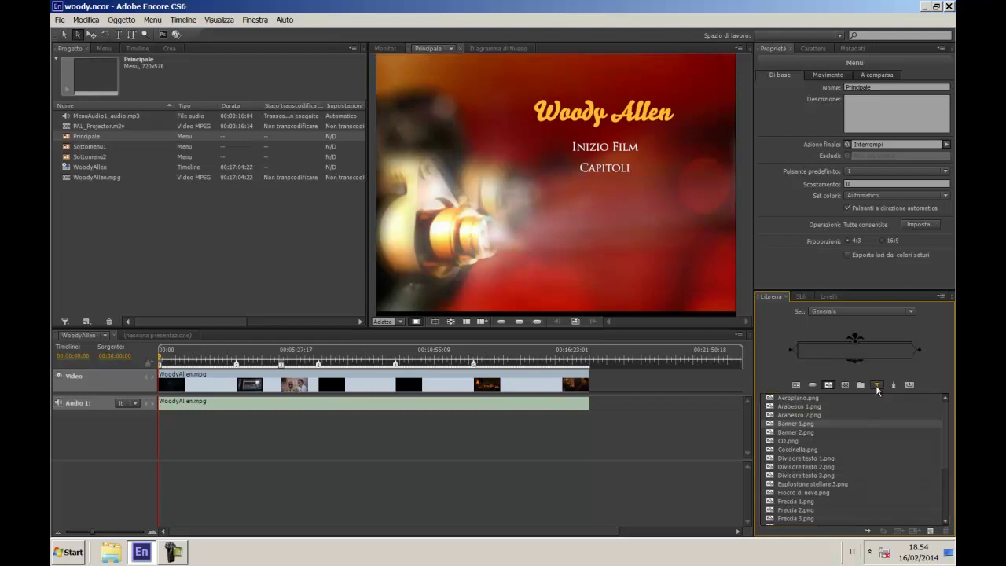
pyautogui.click(810, 433)
pyautogui.click(803, 441)
pyautogui.click(801, 457)
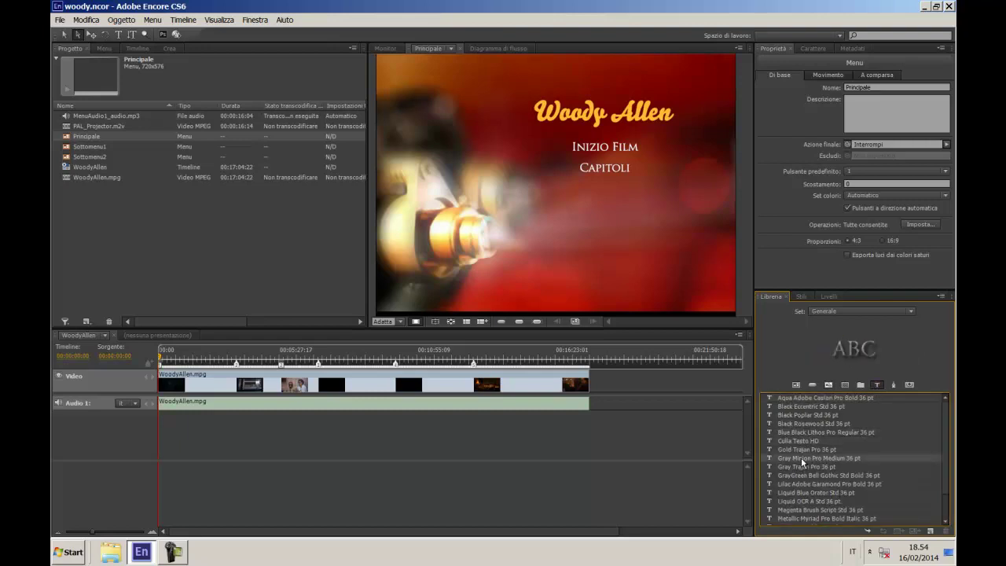
pyautogui.click(799, 433)
pyautogui.click(799, 424)
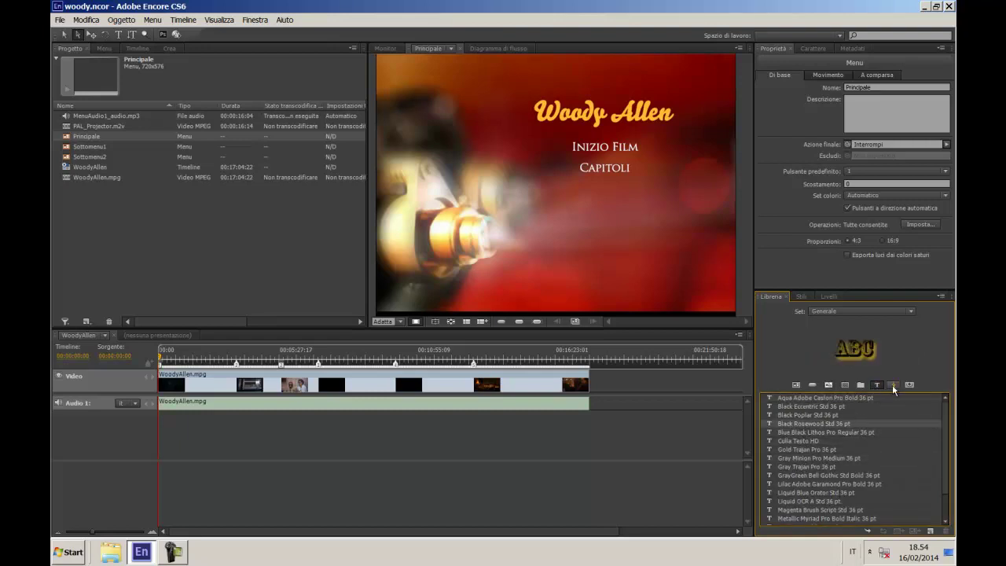
pyautogui.click(795, 385)
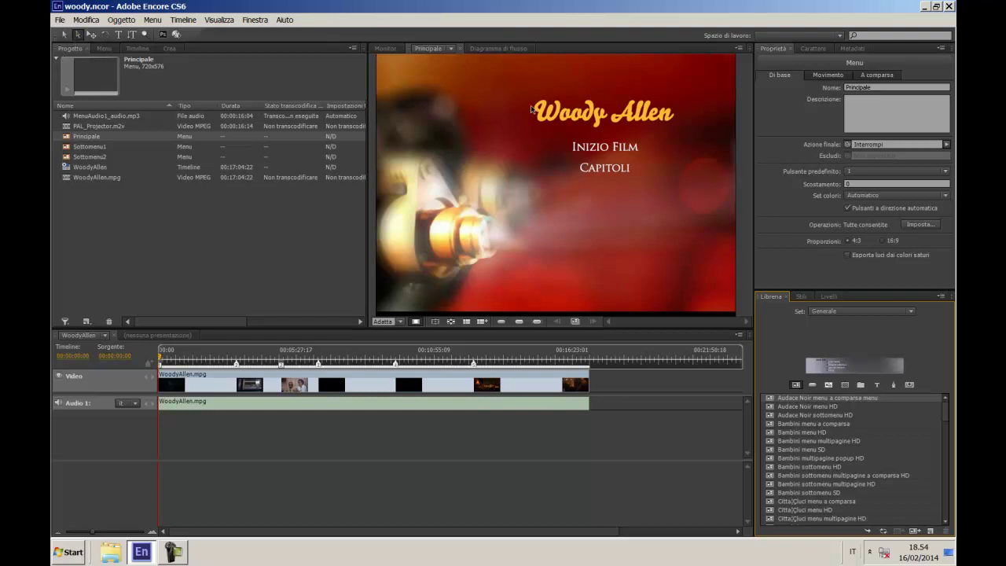
# - Preview the text styles in the Fantasia set and apply Melma verde (testo) to the Woody Allen title
pyautogui.click(555, 116)
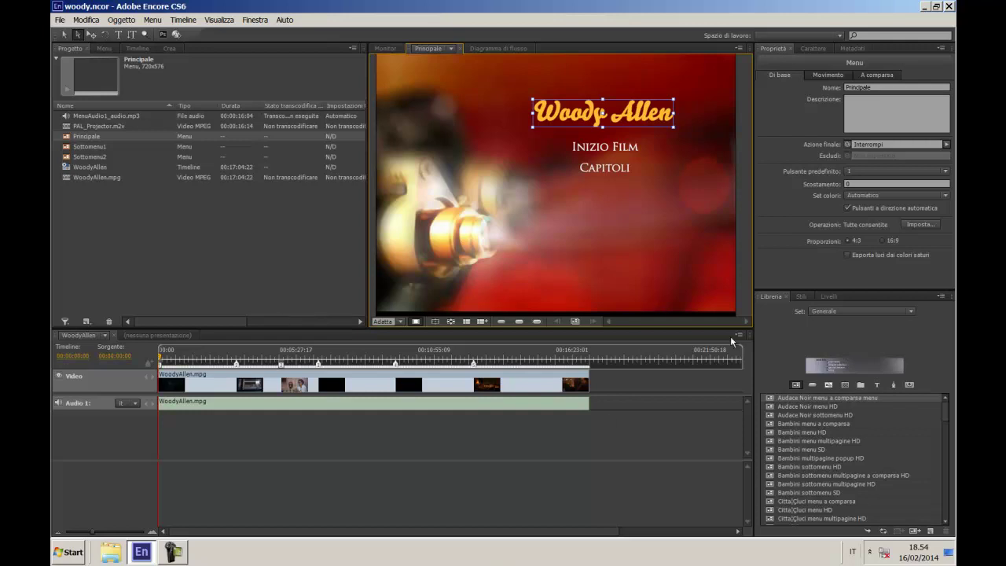
pyautogui.click(804, 296)
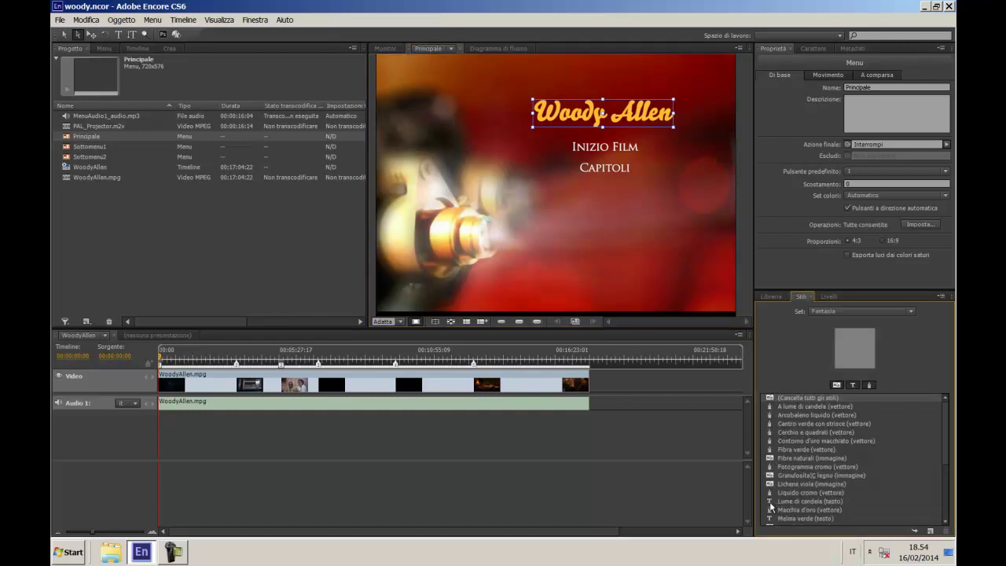
pyautogui.click(790, 502)
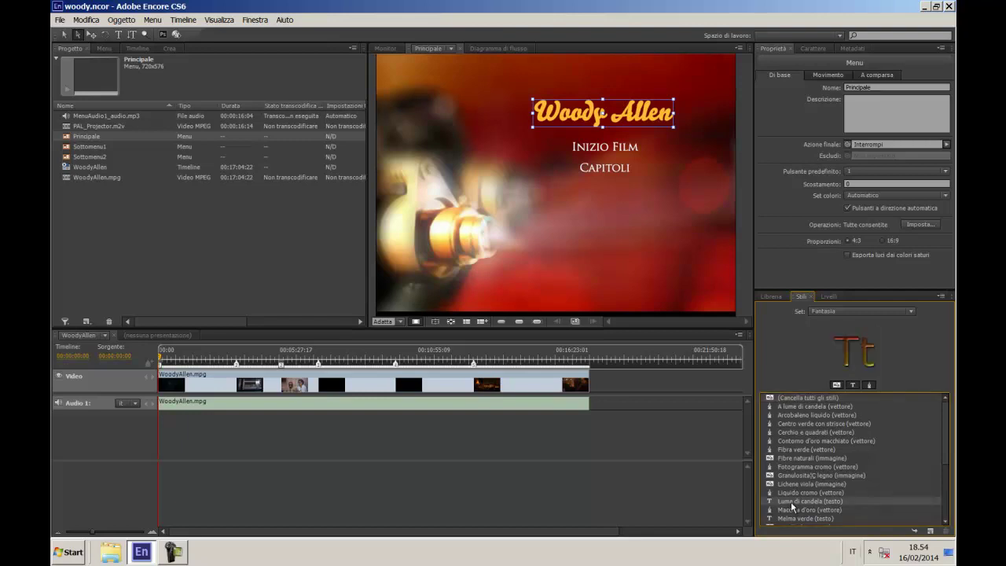
pyautogui.moveTo(940, 462); pyautogui.dragTo(938, 515)
pyautogui.click(800, 470)
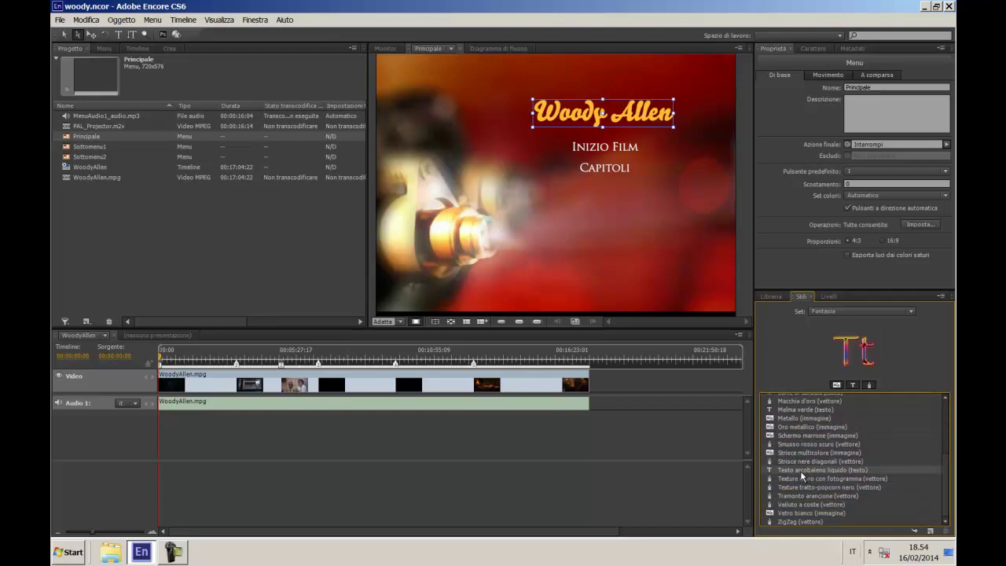
pyautogui.moveTo(945, 470); pyautogui.dragTo(944, 437)
pyautogui.click(803, 463)
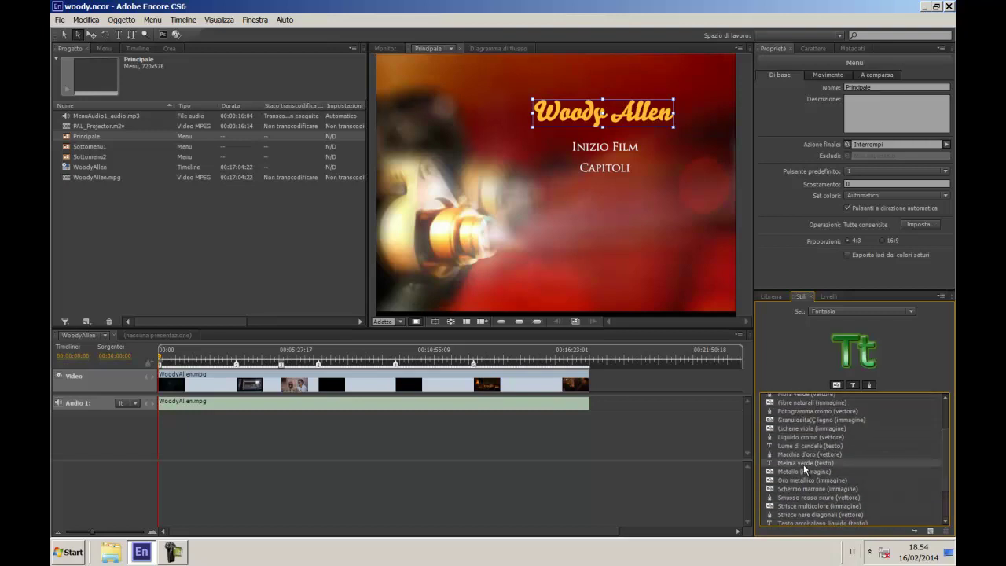
pyautogui.doubleClick(803, 463)
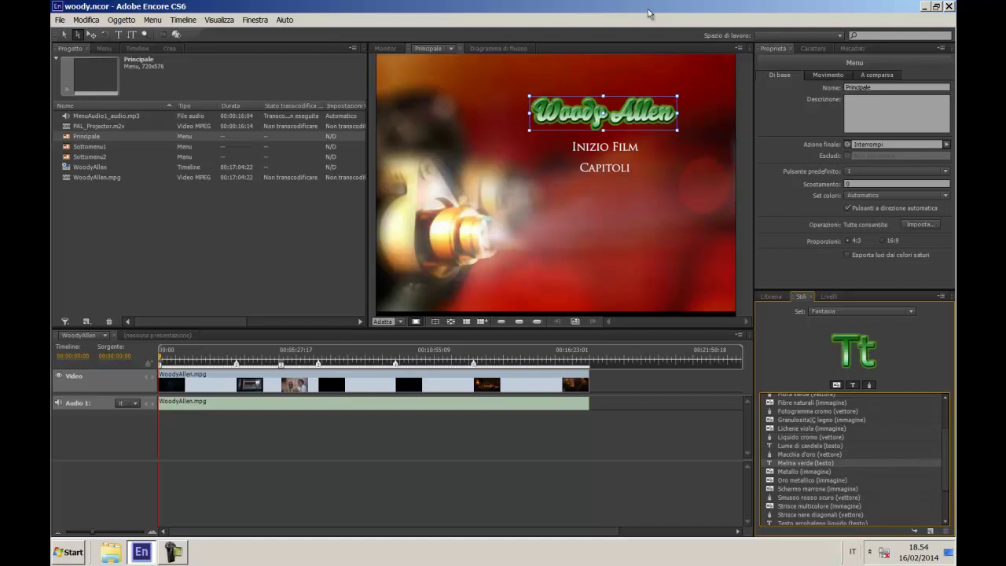
# - Apply the Melma verde (testo) style to the Inizio Film button text
pyautogui.click(604, 148)
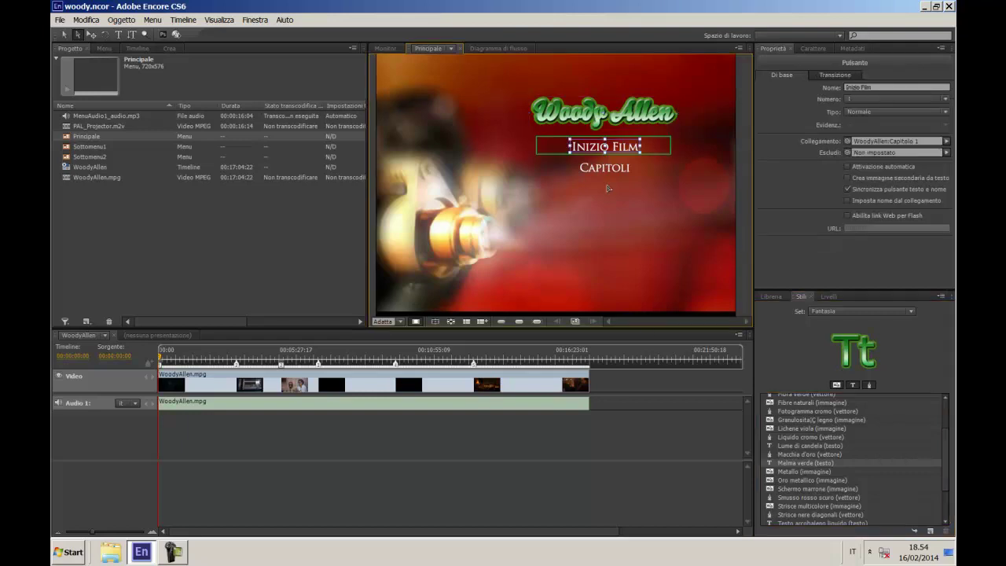
pyautogui.click(795, 464)
pyautogui.doubleClick(795, 465)
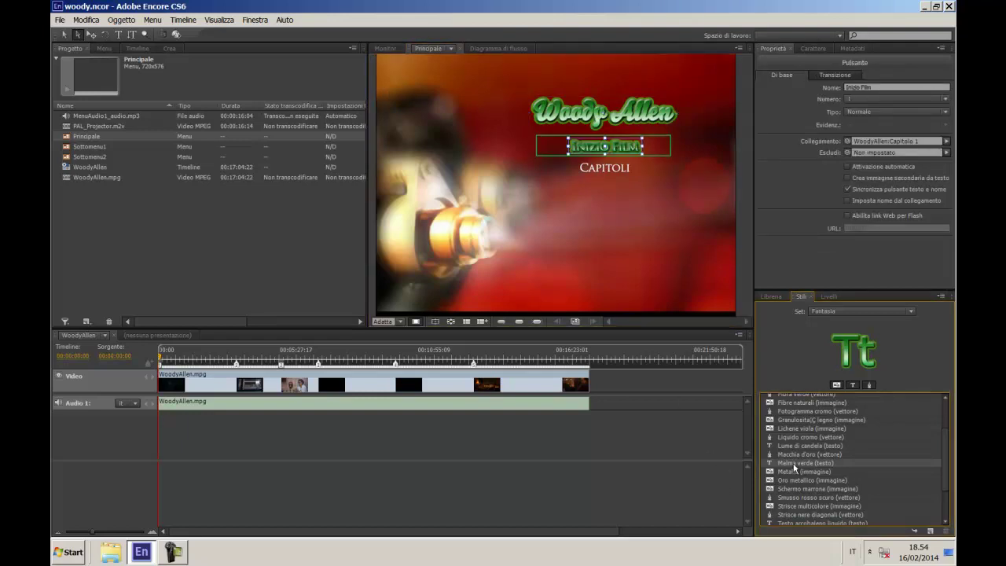
pyautogui.click(599, 246)
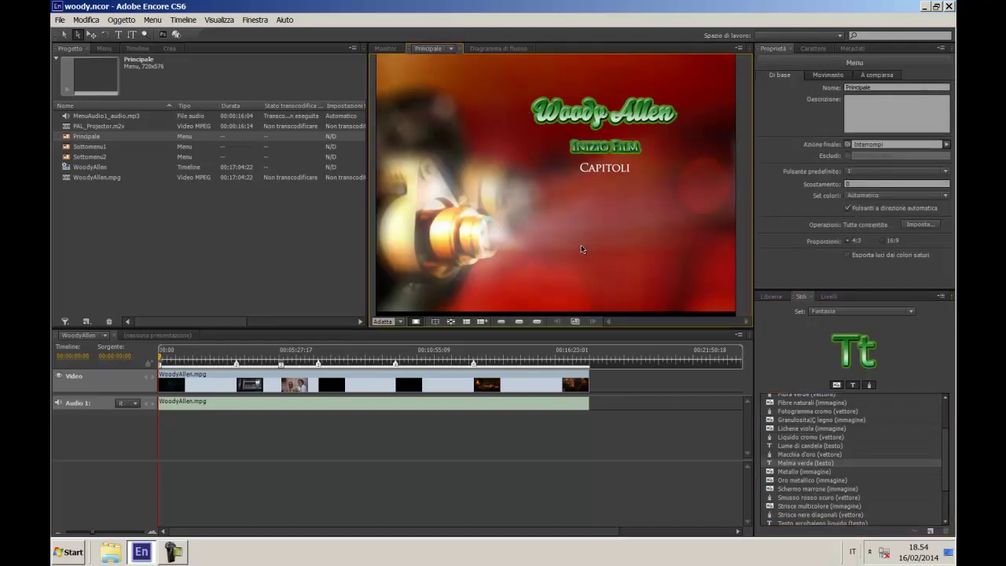
# - Undo the Melma verde style changes on both the Inizio Film button and the Woody Allen title
pyautogui.hotkey('ctrl', 'z')
pyautogui.hotkey('ctrl', 'z')
pyautogui.hotkey('ctrl', 'z')
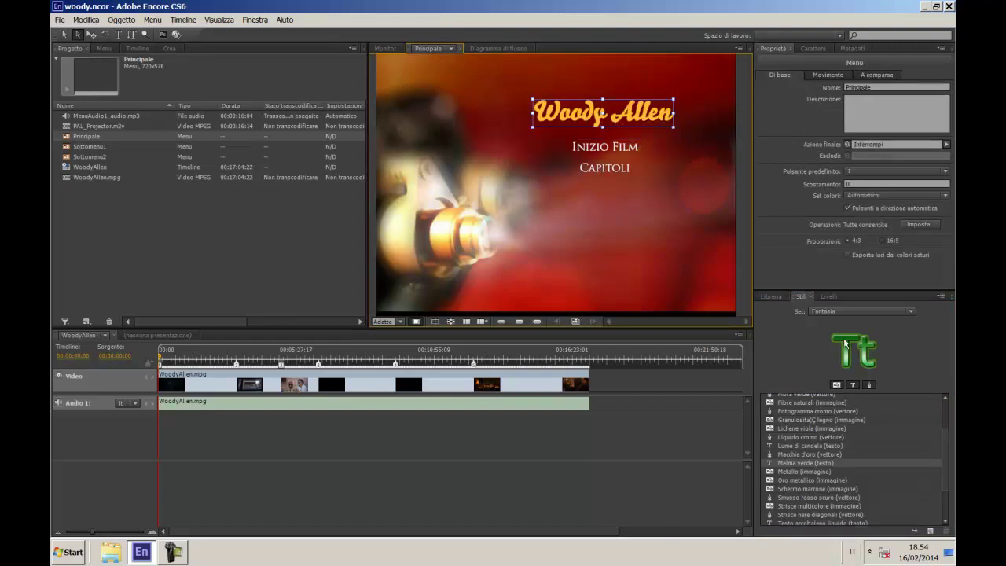
# - Create a new menu from the library's Party Menu HD template
pyautogui.click(771, 296)
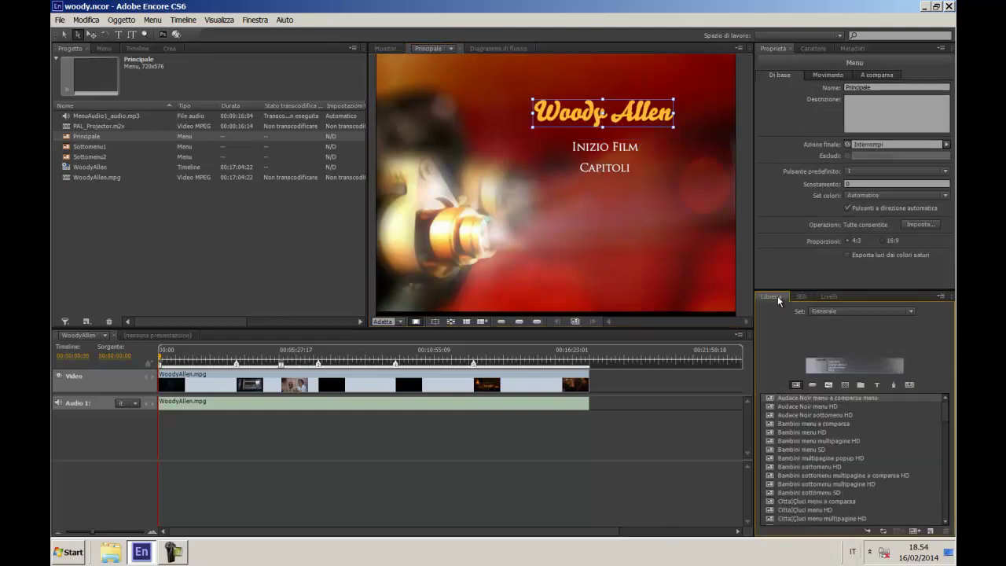
pyautogui.click(793, 433)
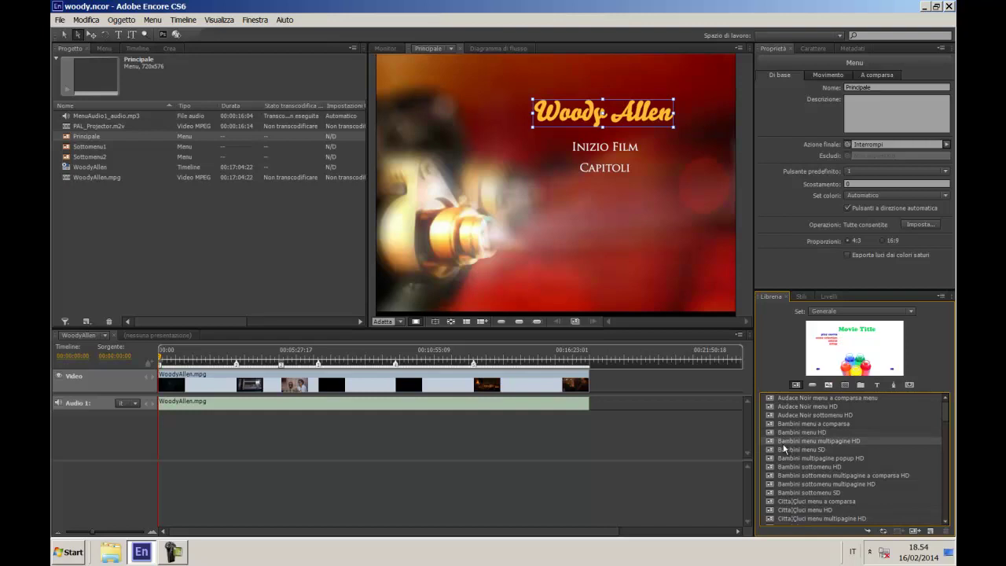
pyautogui.scroll(-5, 793, 463)
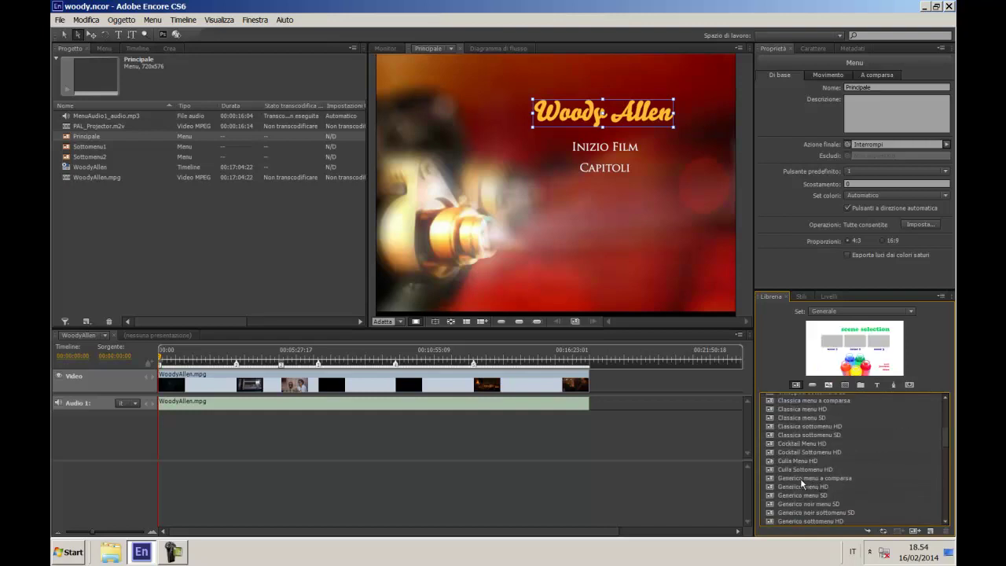
pyautogui.scroll(-5, 799, 485)
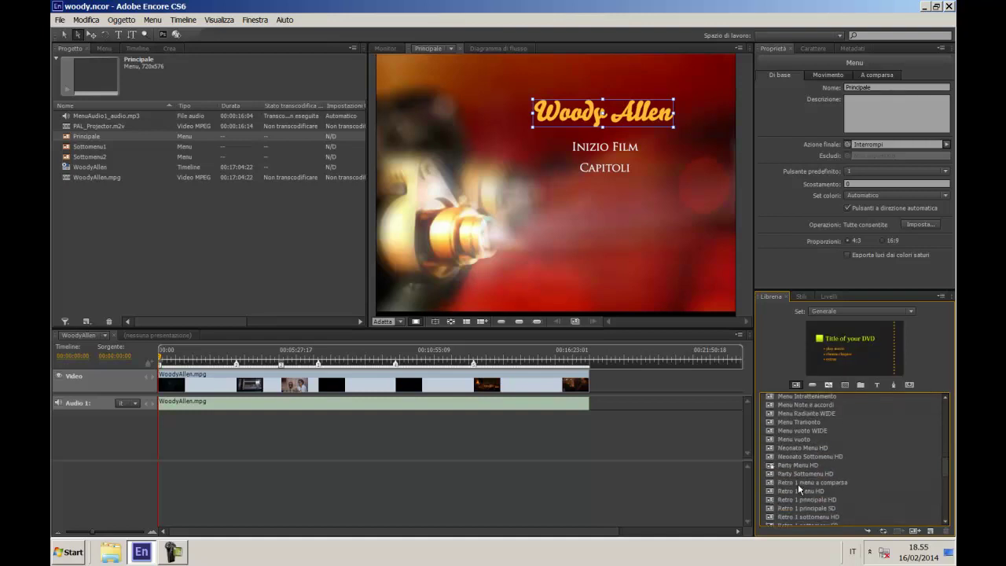
pyautogui.click(795, 466)
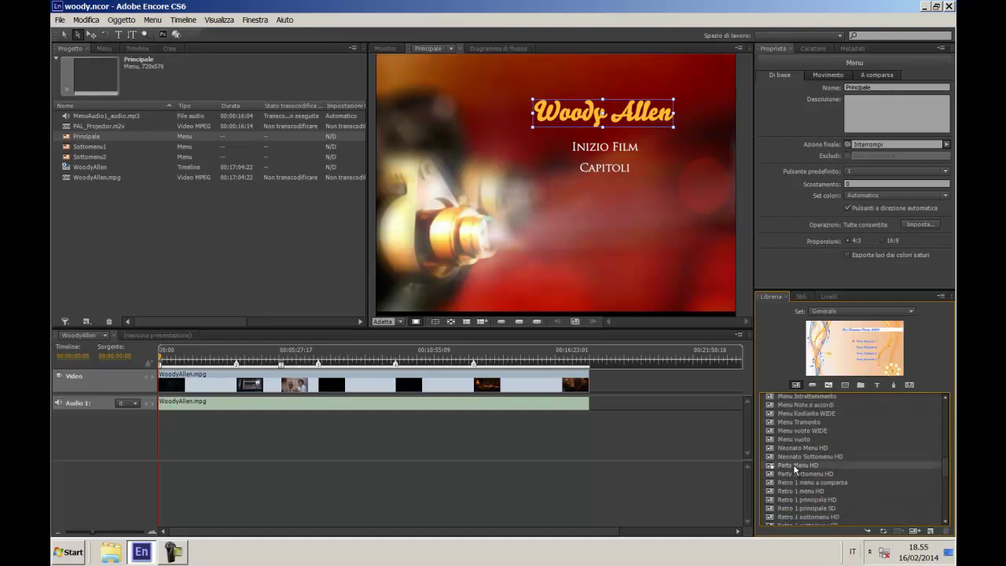
pyautogui.doubleClick(794, 466)
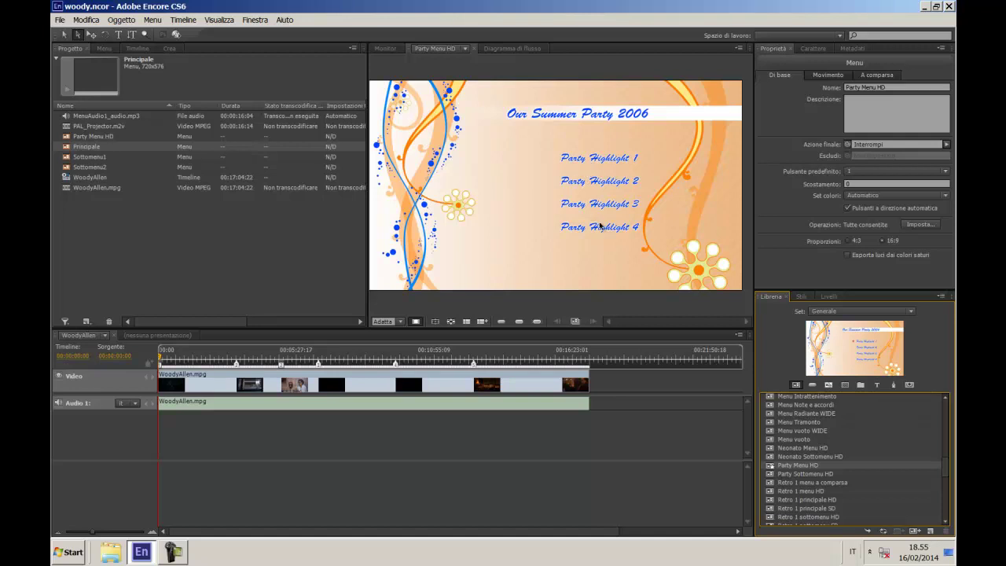
pyautogui.click(495, 145)
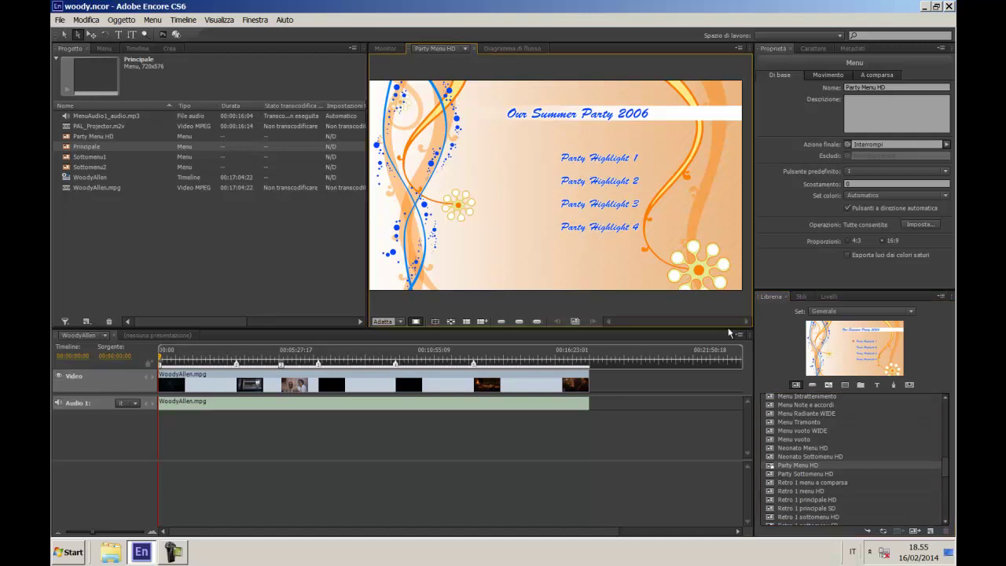
# - Preview the library's buttons and add a Pulsante Anni cinquanta button to the Party menu, just above the small flower
pyautogui.click(766, 299)
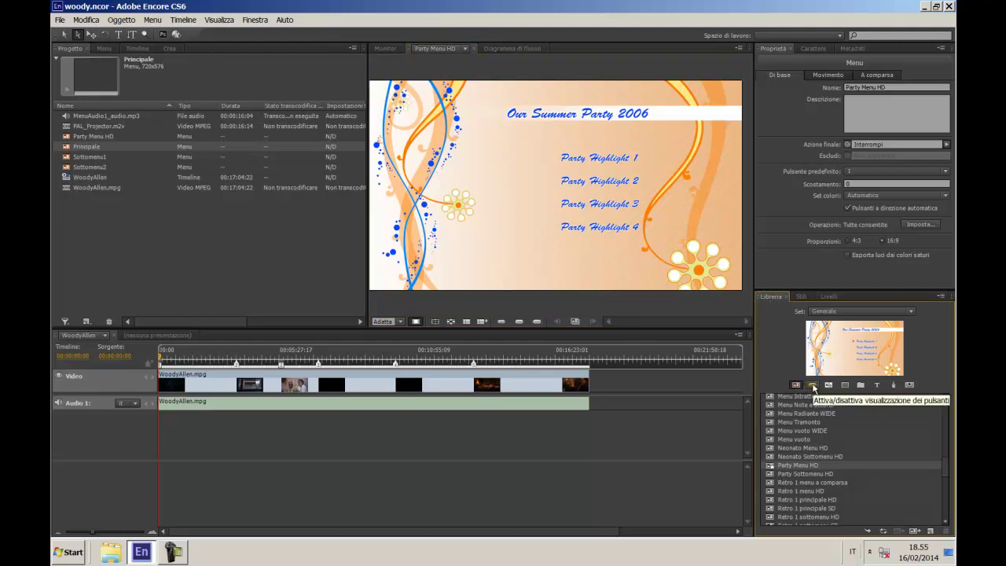
pyautogui.click(813, 385)
pyautogui.click(785, 442)
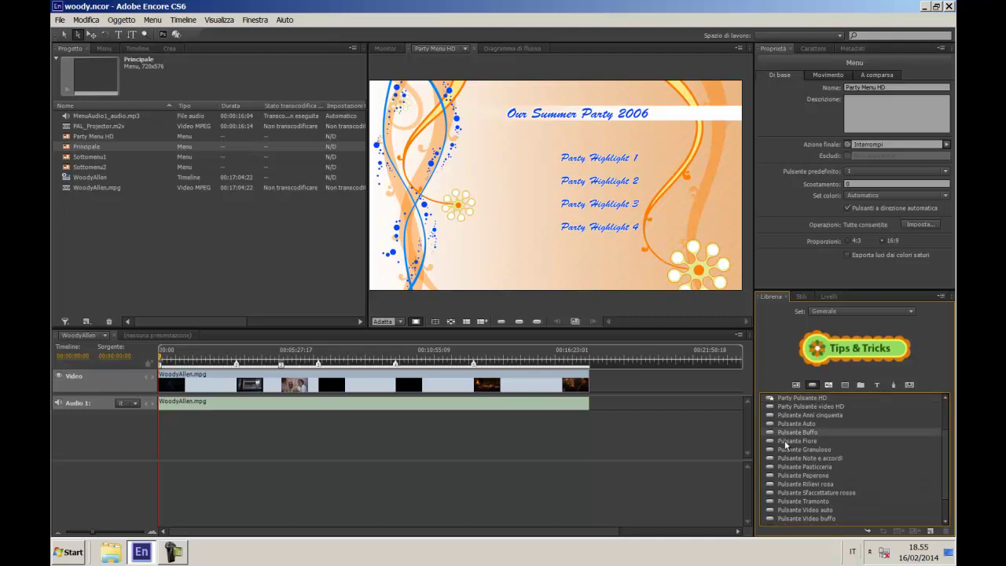
pyautogui.click(785, 441)
pyautogui.click(788, 459)
pyautogui.click(785, 415)
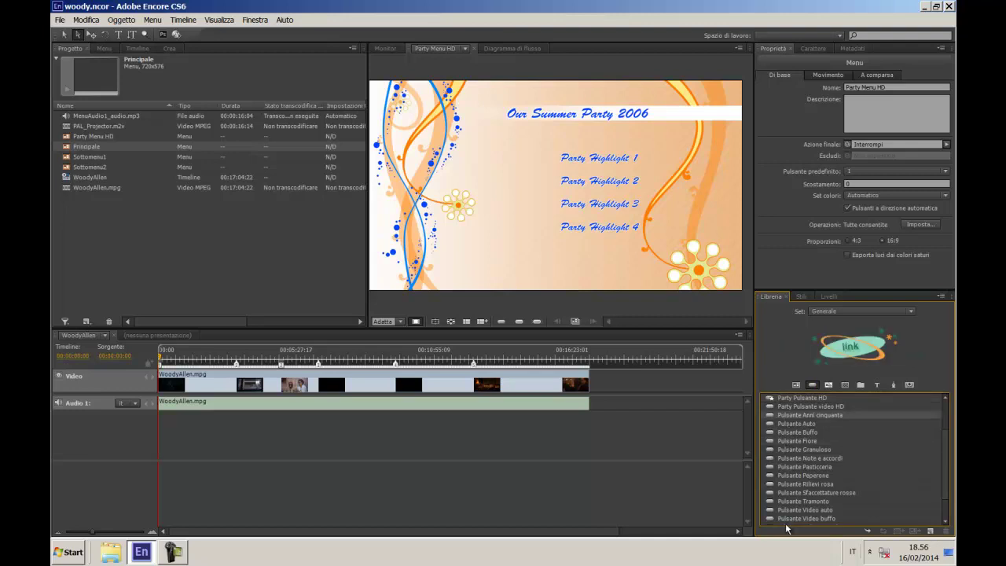
pyautogui.moveTo(797, 417); pyautogui.dragTo(470, 175)
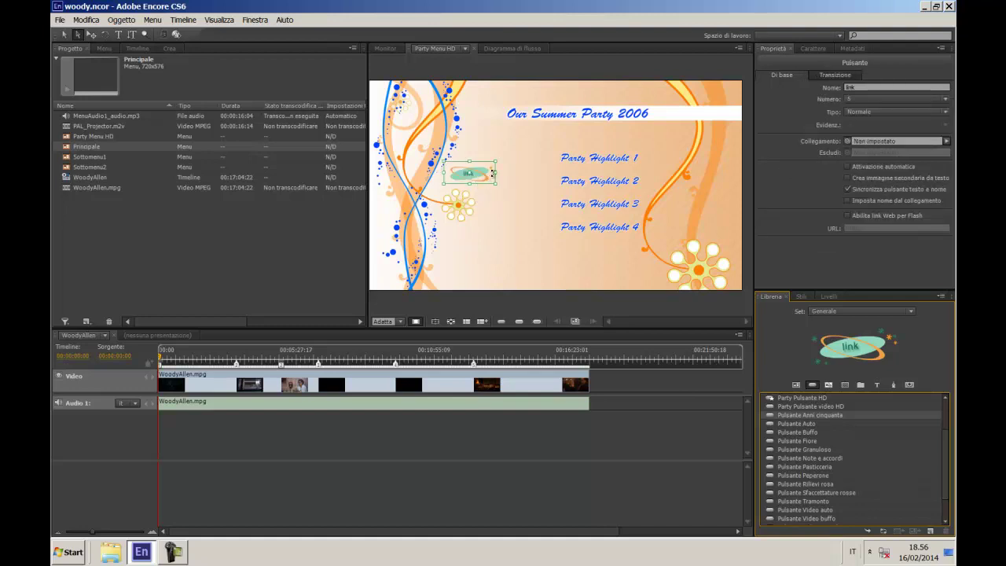
# - Enlarge the link button above the small flower and deselect it
pyautogui.click(507, 172)
pyautogui.moveTo(507, 172); pyautogui.dragTo(477, 195)
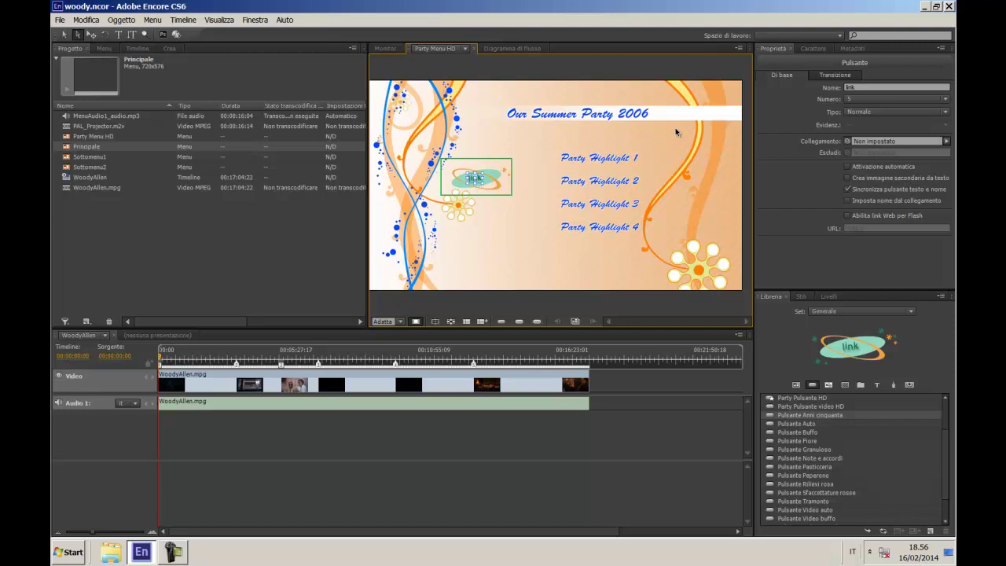
pyautogui.click(525, 223)
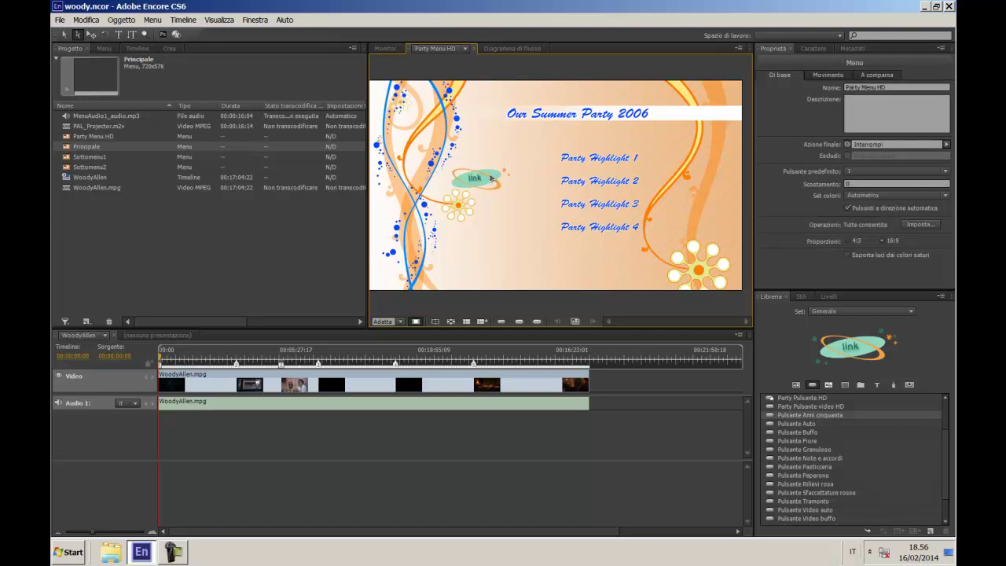
# - Add a Pulsante Video auto button to the lower part of the Party menu, beside Party Highlight 4
pyautogui.click(790, 500)
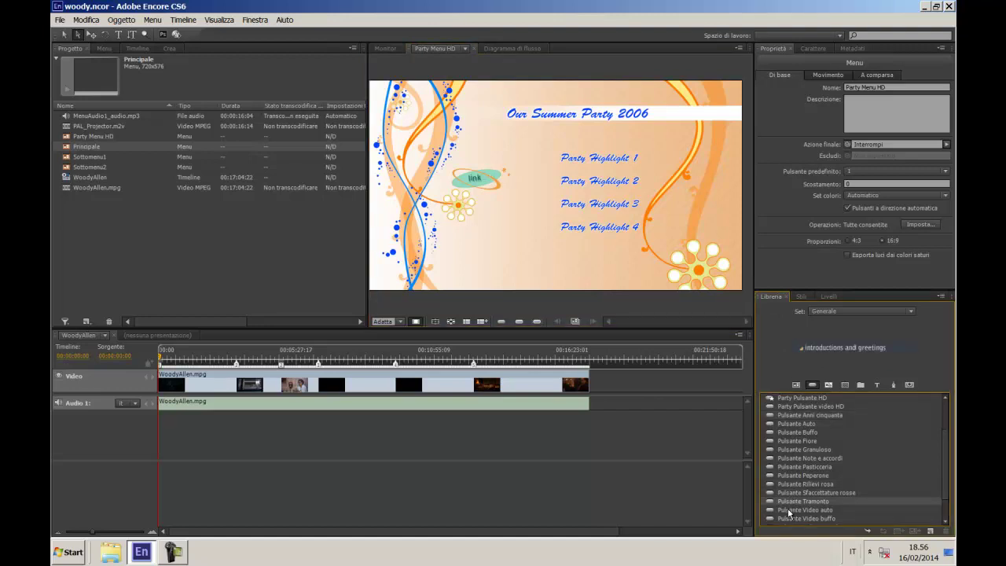
pyautogui.click(788, 511)
pyautogui.moveTo(788, 512); pyautogui.dragTo(552, 284)
pyautogui.click(566, 254)
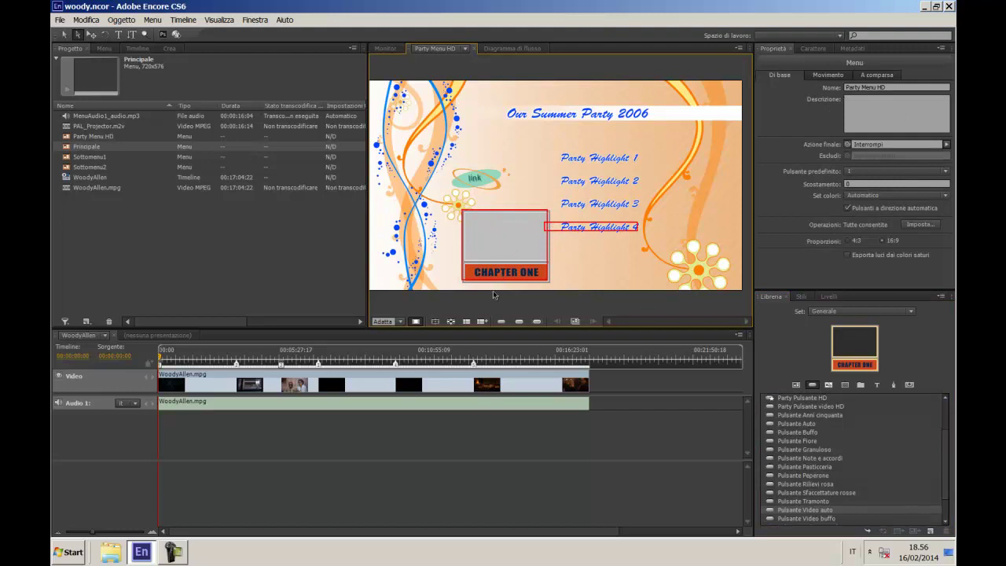
# - Link the chapter 4 marker of the WoodyAllen timeline to the Chapter One video button in the Party menu and deselect it
pyautogui.click(396, 366)
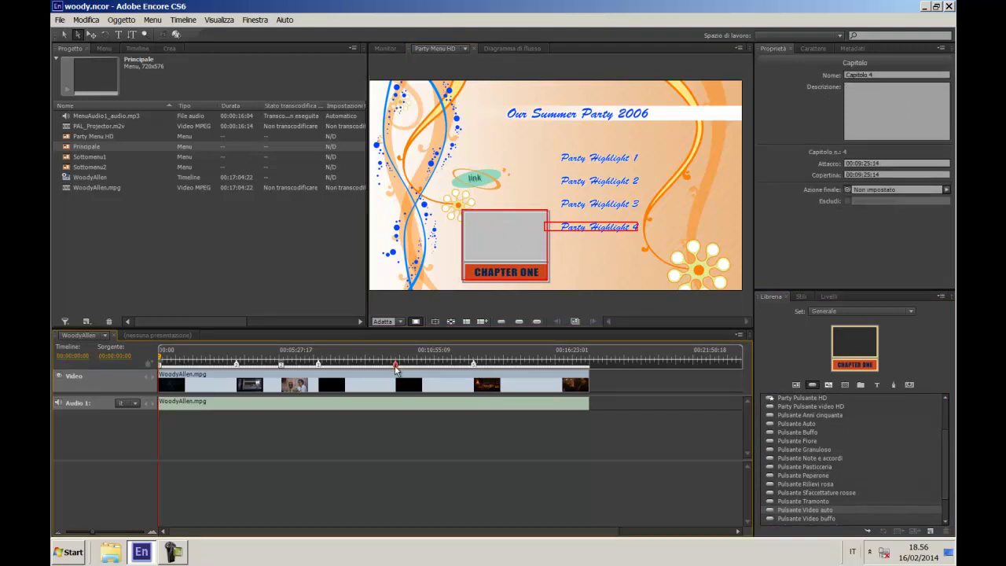
pyautogui.moveTo(395, 366)
pyautogui.mouseDown()
pyautogui.moveTo(449, 319)
pyautogui.moveTo(498, 249)
pyautogui.mouseUp()
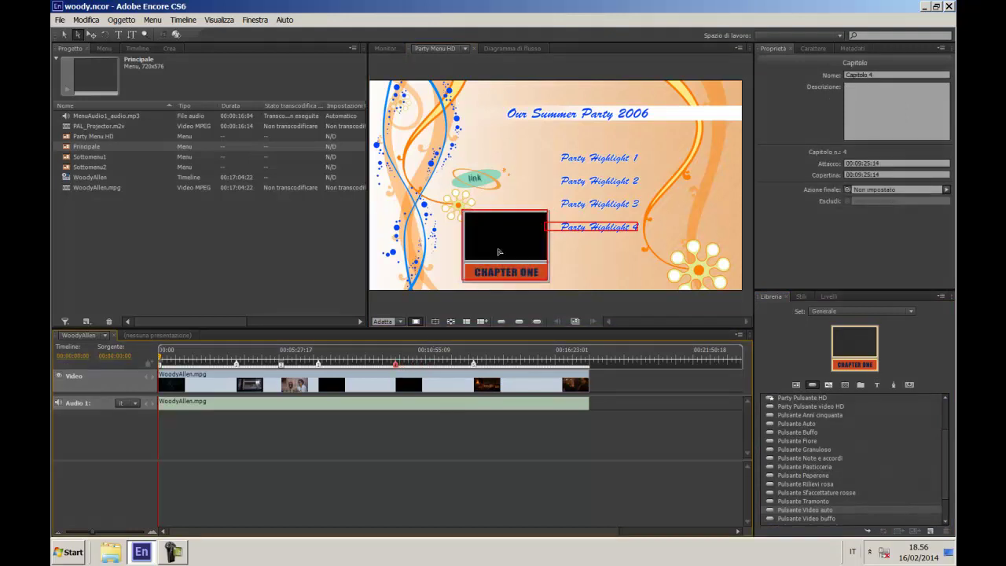
pyautogui.click(557, 267)
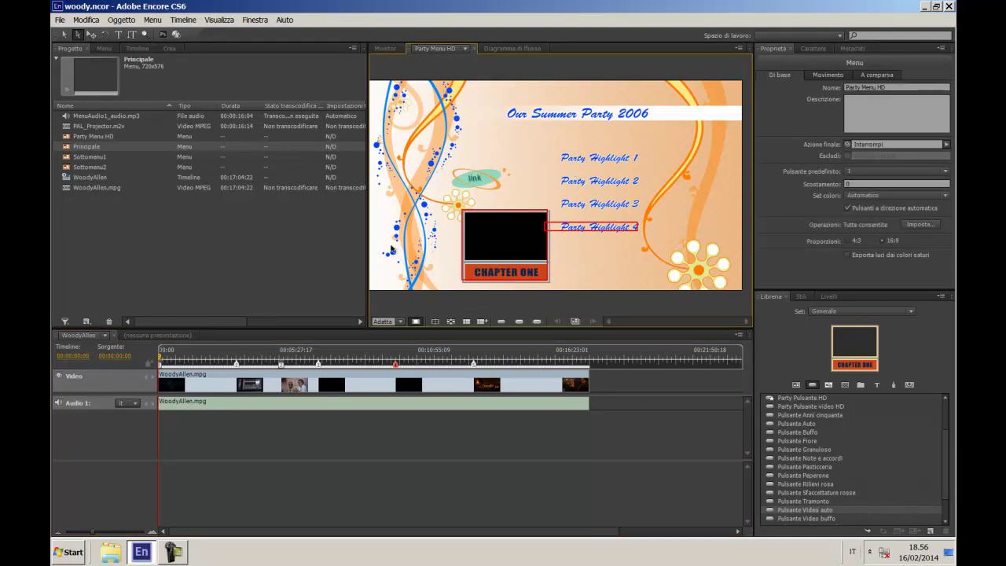
# - Undo the chapter link, the added video button, and the enlargement and placement of the link button in the Party menu
pyautogui.hotkey('ctrl', 'z')
pyautogui.hotkey('ctrl', 'z')
pyautogui.hotkey('ctrl', 'z')
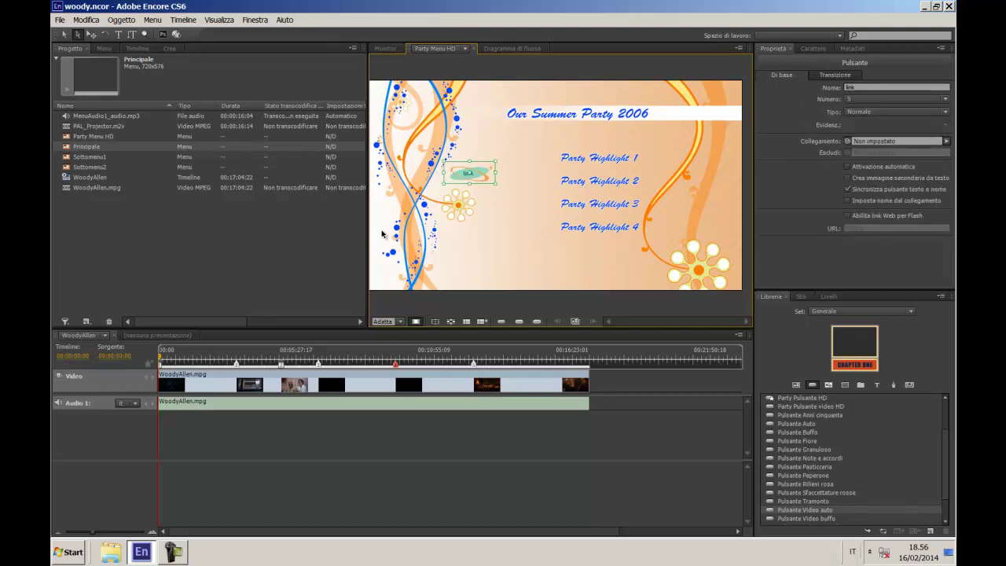
pyautogui.hotkey('ctrl', 'z')
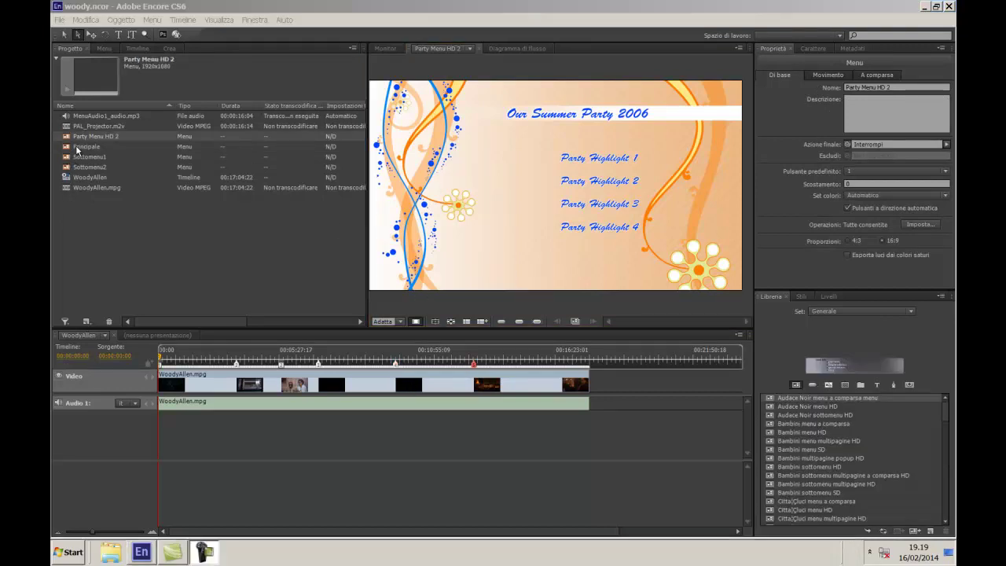
# - Open the Principale menu and show the replacement layers of the library's Intrattenimento set
pyautogui.doubleClick(77, 148)
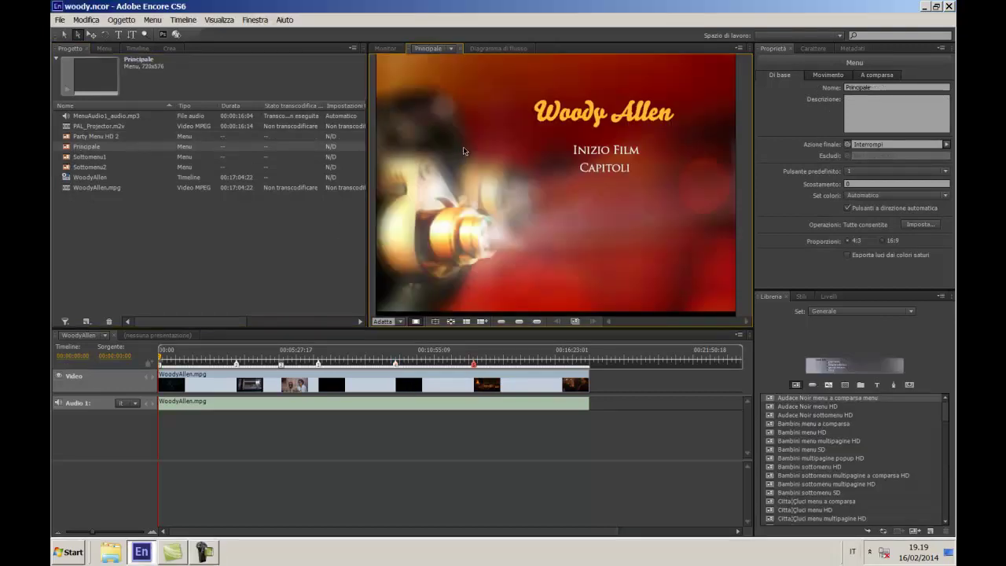
pyautogui.click(907, 310)
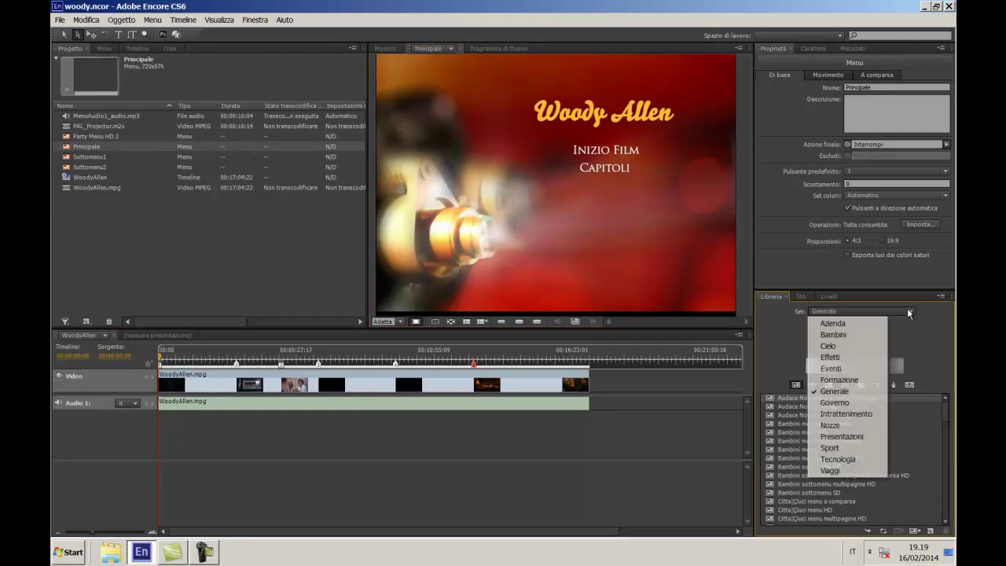
pyautogui.click(860, 415)
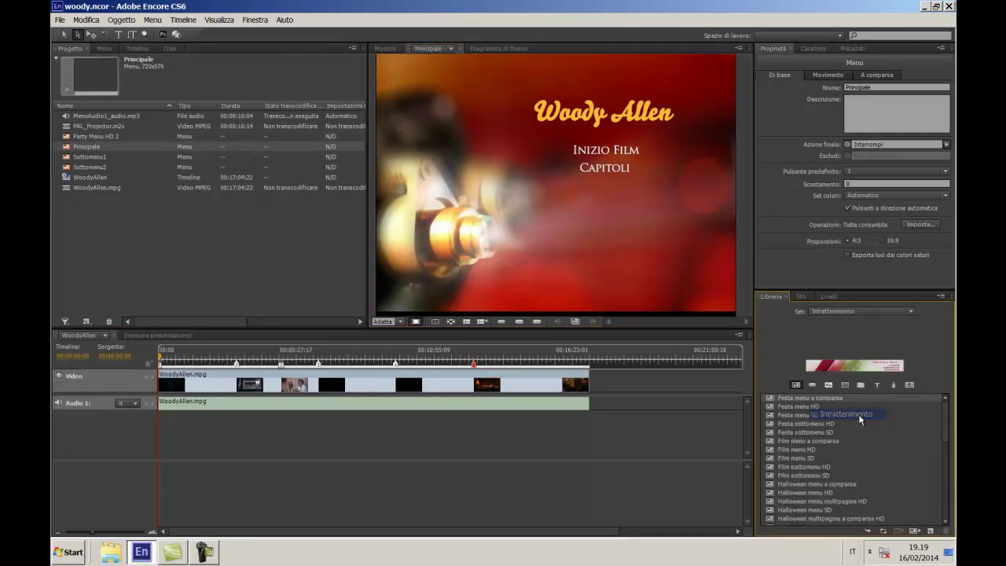
pyautogui.click(909, 385)
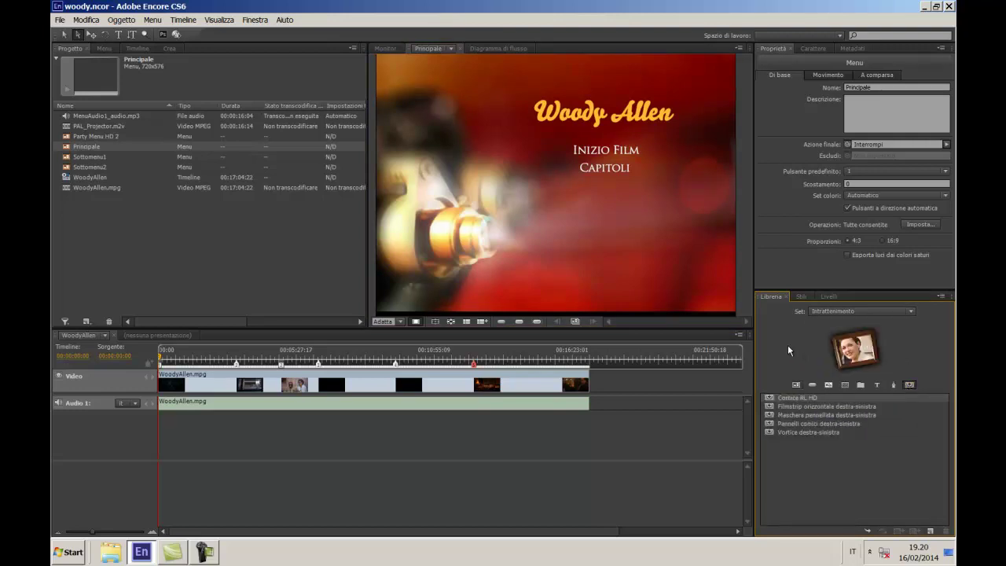
# - Add the Cornice RL HD picture frame to the Principale menu and shrink it to a small picture below the Capitoli text
pyautogui.click(798, 399)
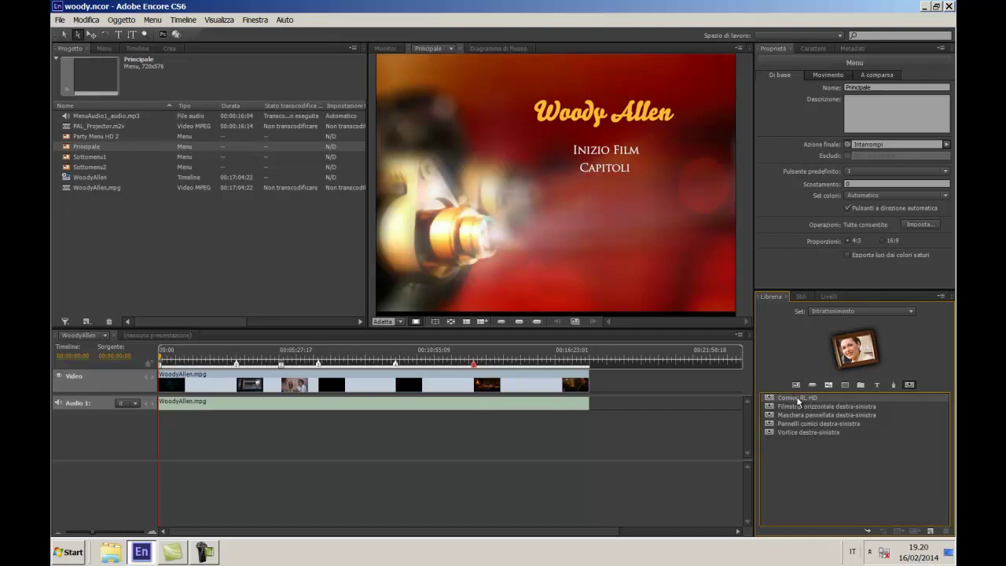
pyautogui.doubleClick(799, 399)
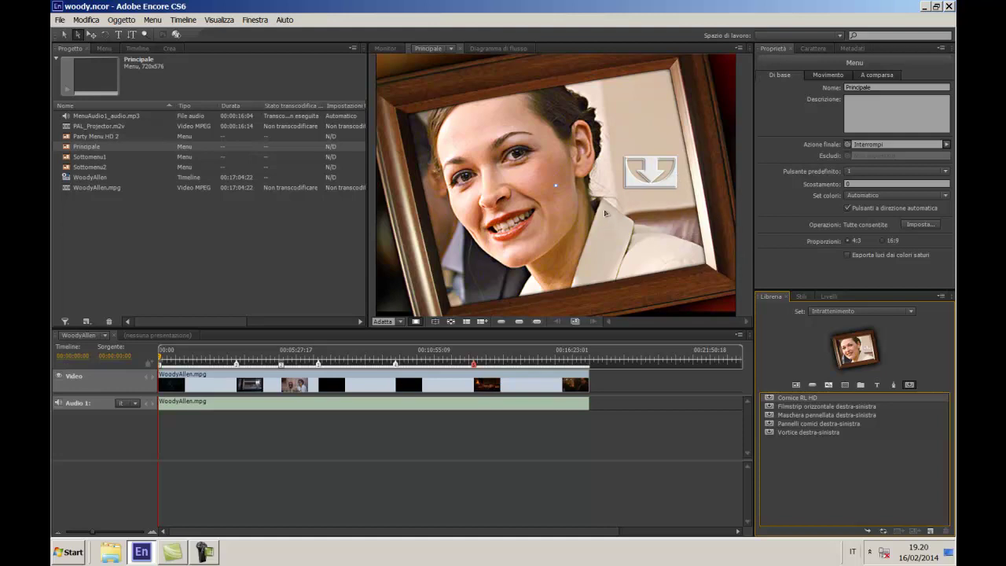
pyautogui.click(401, 321)
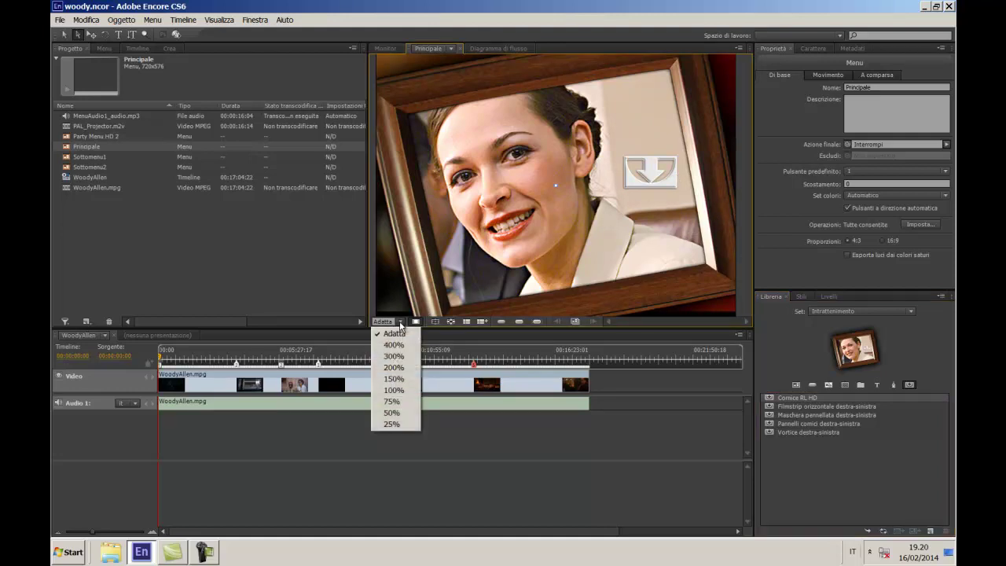
pyautogui.click(391, 413)
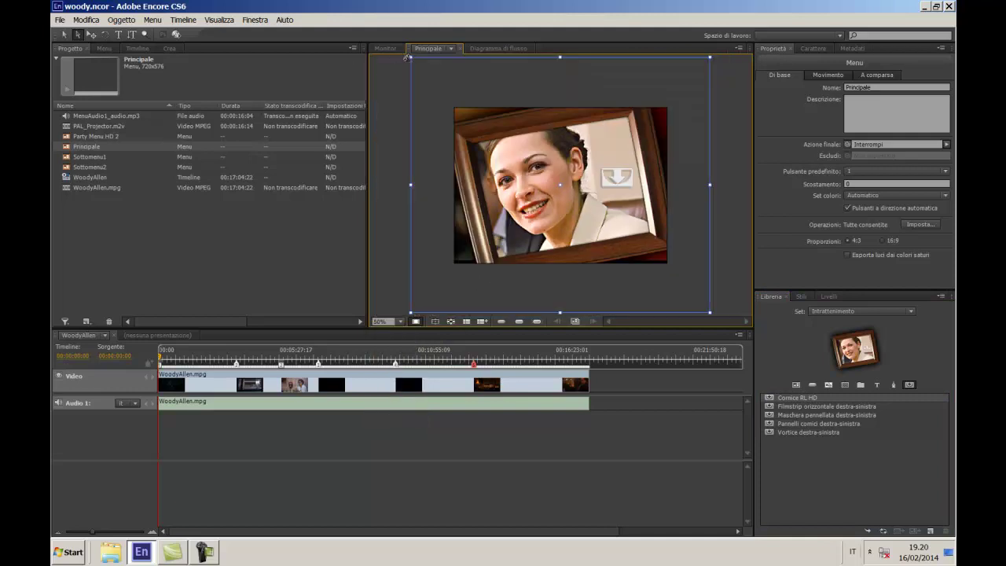
pyautogui.moveTo(410, 56); pyautogui.dragTo(538, 197)
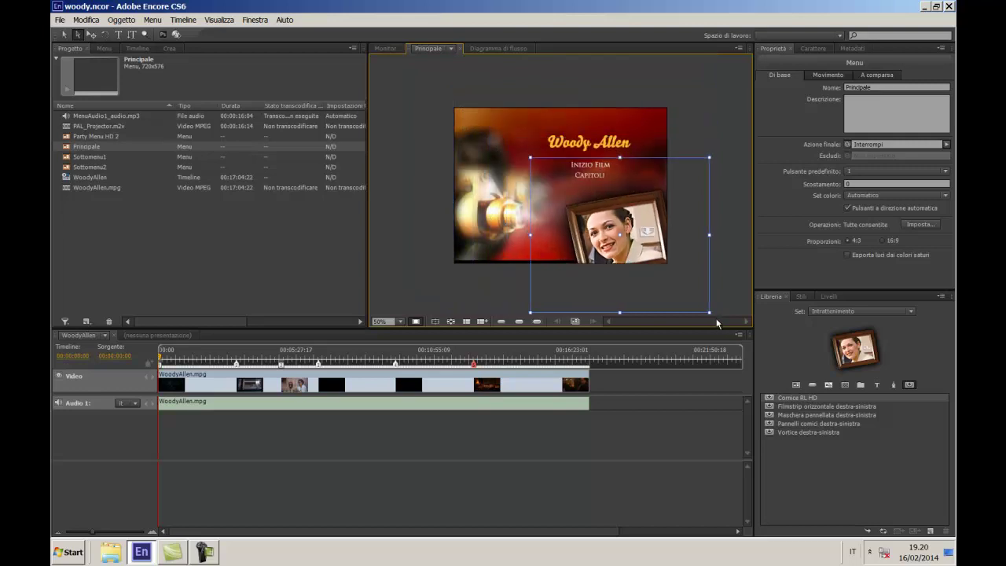
pyautogui.moveTo(710, 312); pyautogui.dragTo(658, 268)
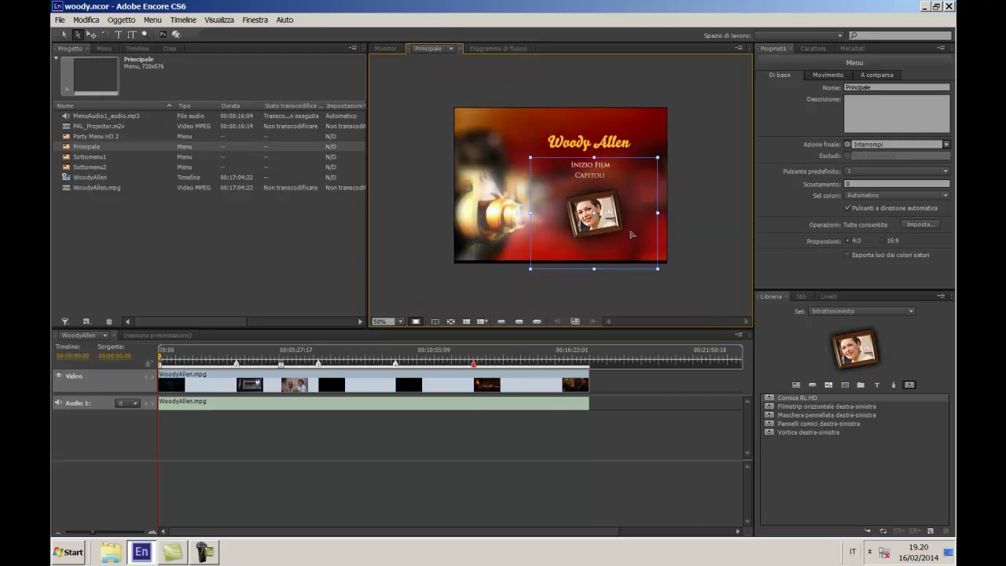
# - Move the framed picture over the projector lens, set the view to 100% and deselect the frame
pyautogui.click(599, 224)
pyautogui.moveTo(598, 224); pyautogui.dragTo(523, 222)
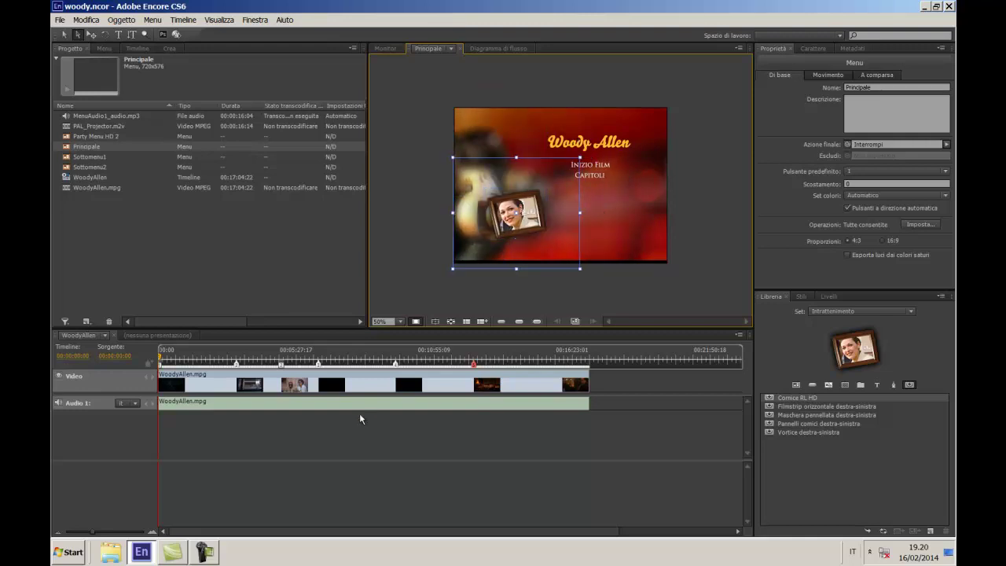
pyautogui.click(404, 325)
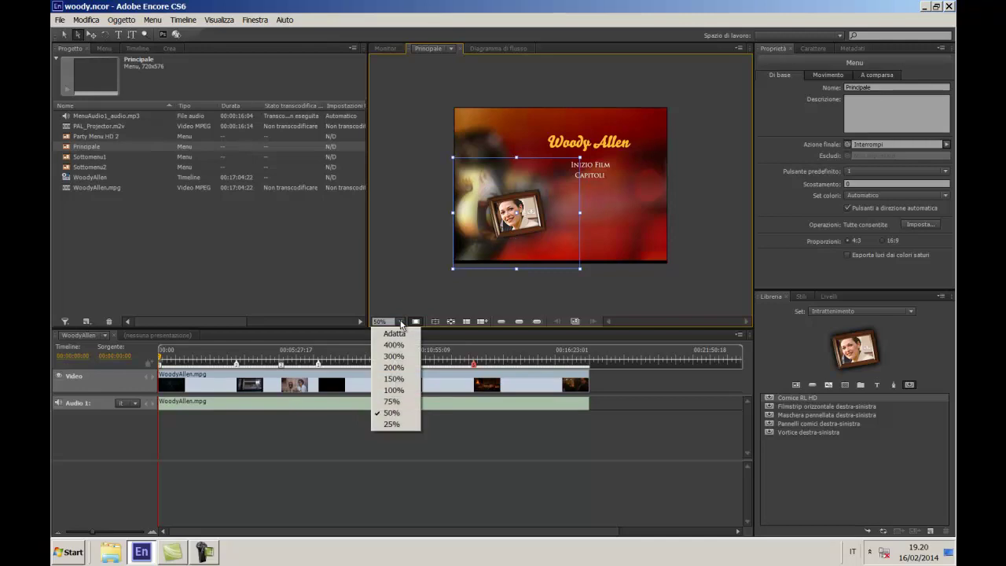
pyautogui.click(393, 380)
pyautogui.click(626, 257)
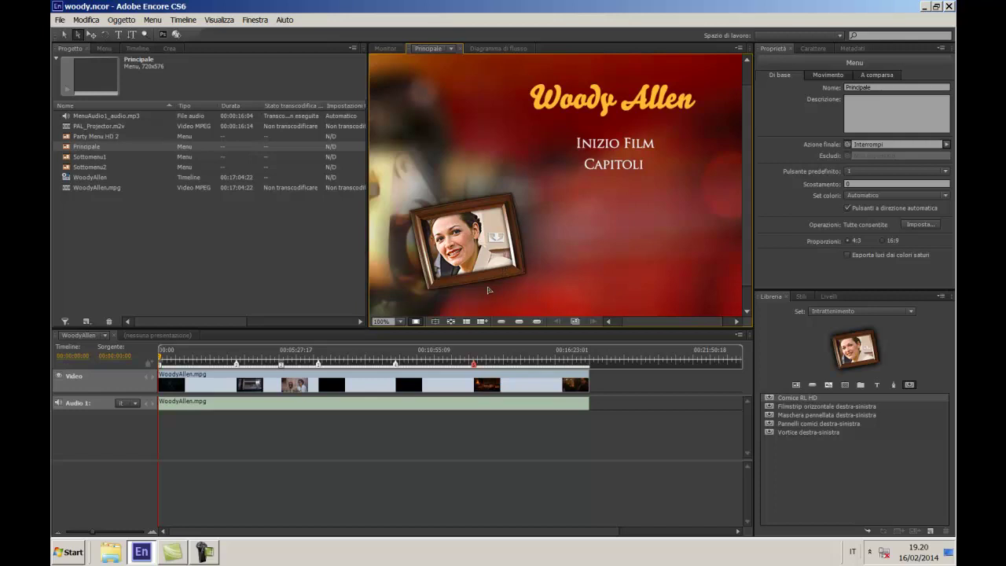
pyautogui.click(59, 23)
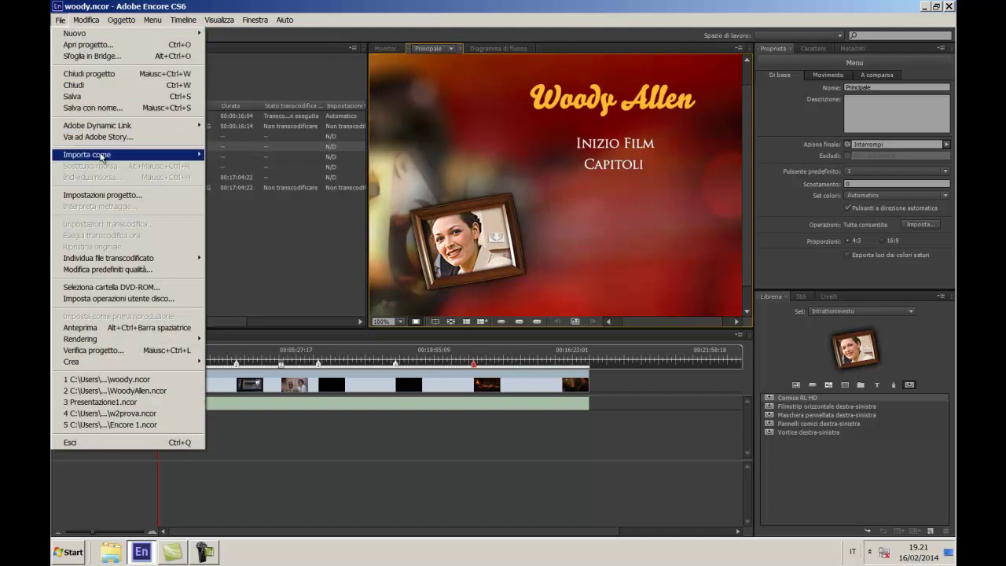
pyautogui.moveTo(100, 157)
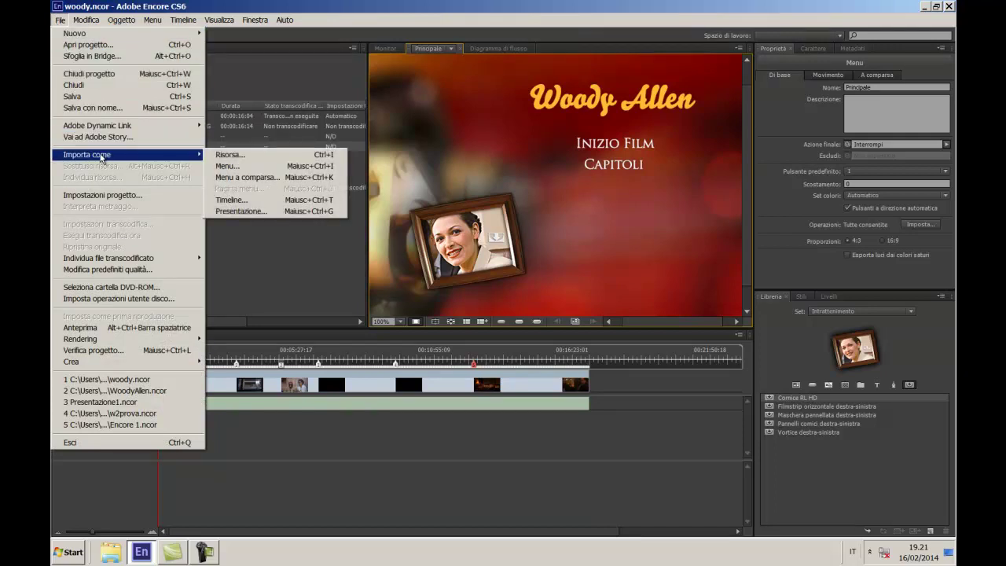
pyautogui.click(239, 156)
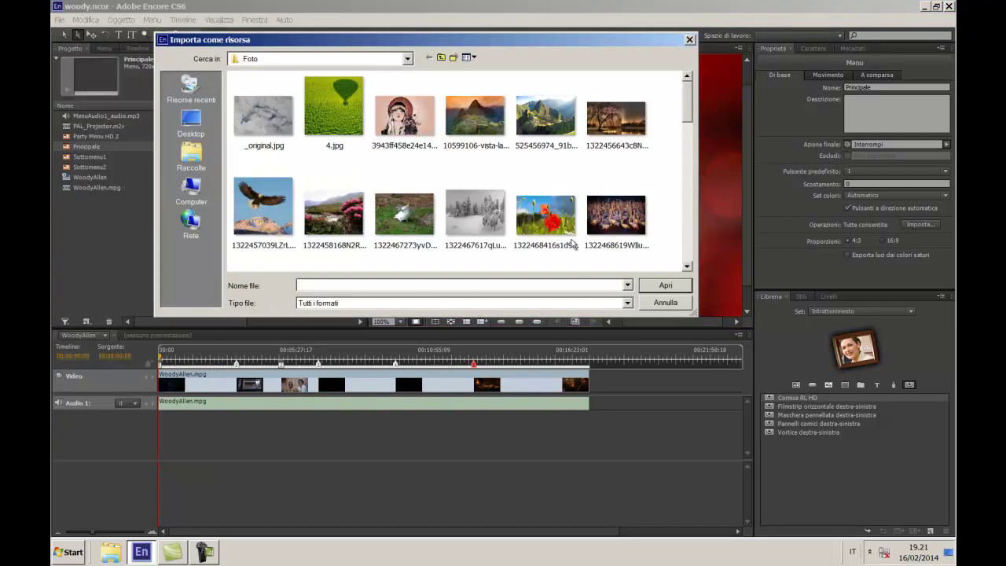
pyautogui.click(614, 215)
pyautogui.keyDown('ctrl'); pyautogui.click(613, 128); pyautogui.keyUp('ctrl')
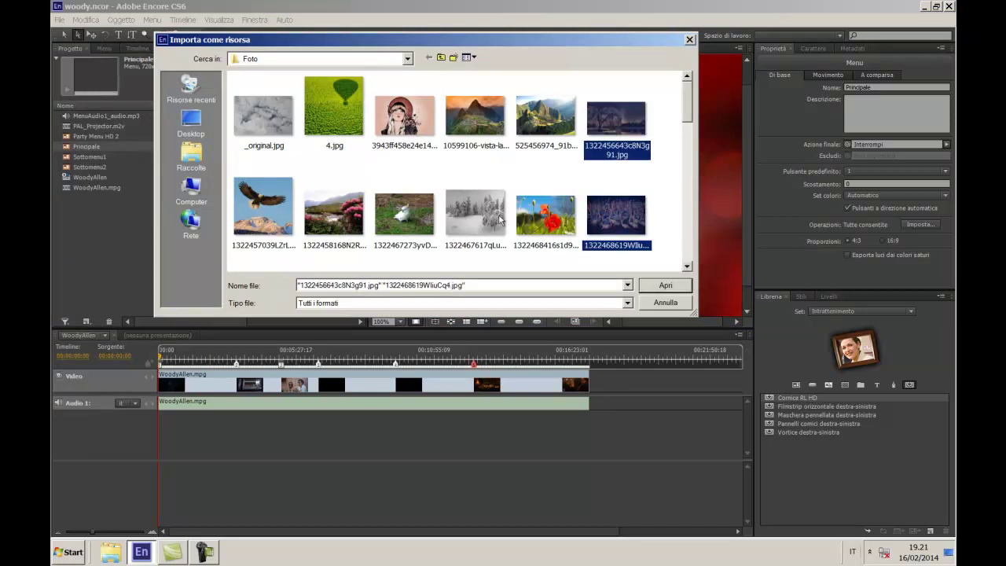
pyautogui.keyDown('ctrl'); pyautogui.click(384, 231); pyautogui.keyUp('ctrl')
pyautogui.keyDown('ctrl'); pyautogui.click(329, 230); pyautogui.keyUp('ctrl')
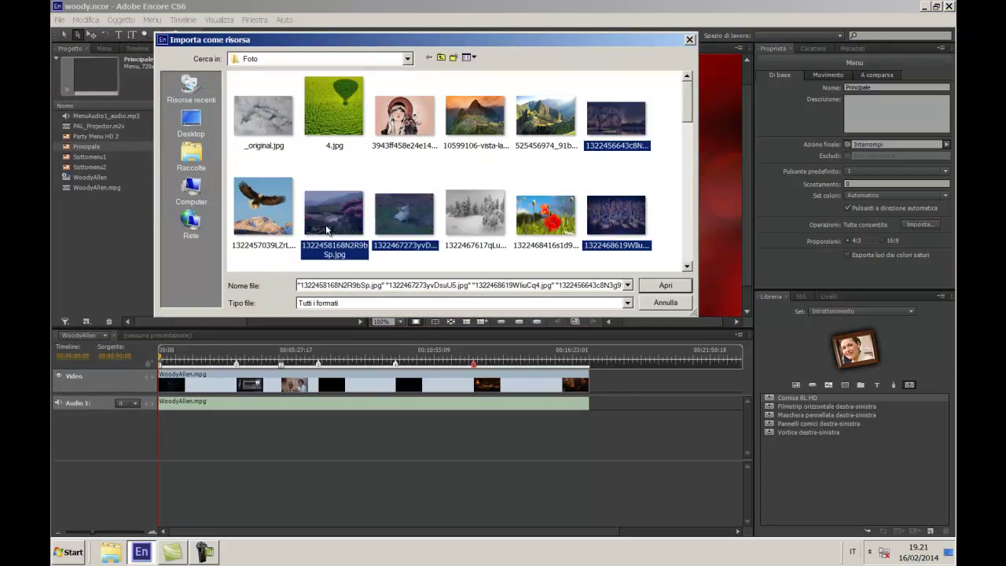
pyautogui.click(687, 288)
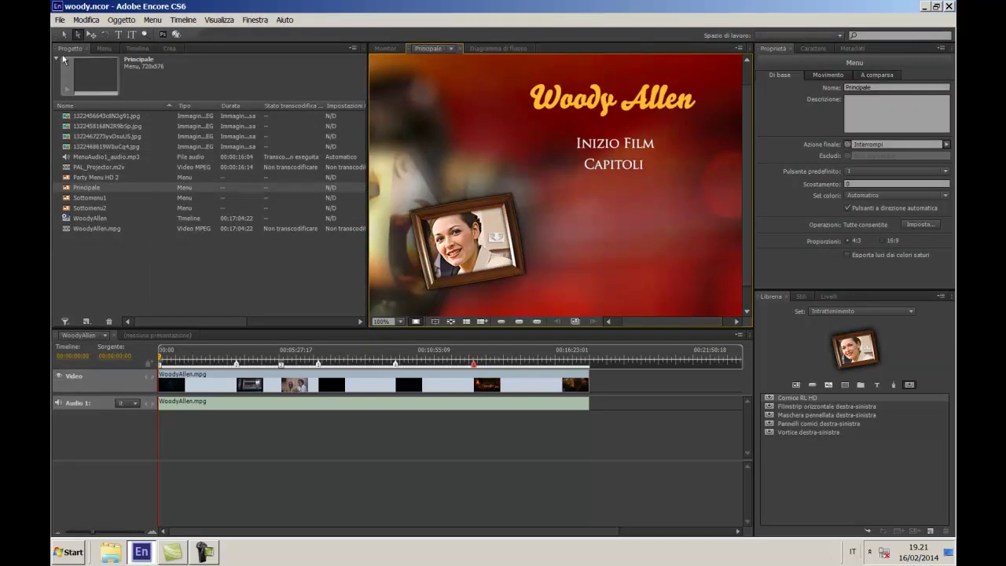
pyautogui.click(105, 116)
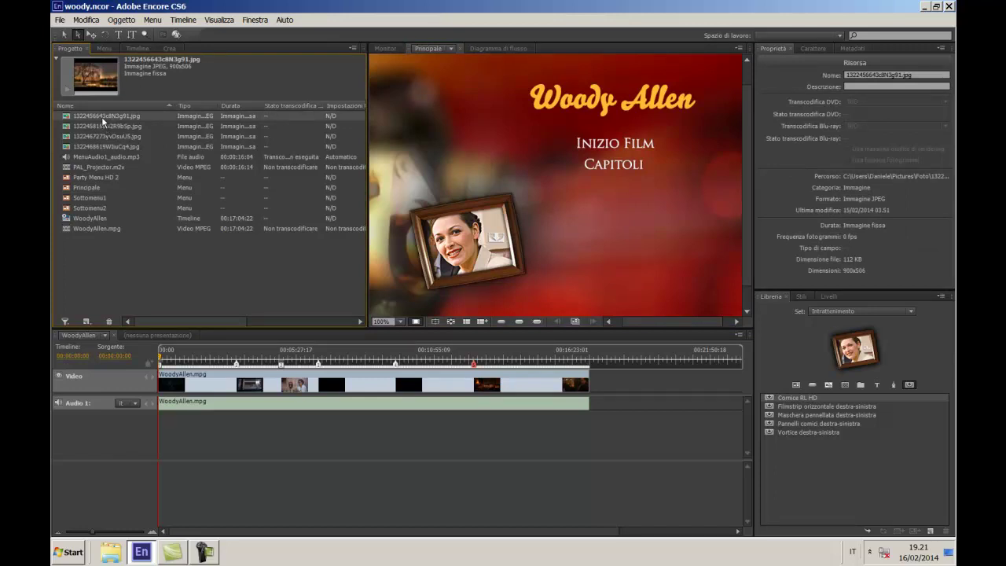
pyautogui.moveTo(104, 114); pyautogui.dragTo(461, 241)
pyautogui.click(565, 241)
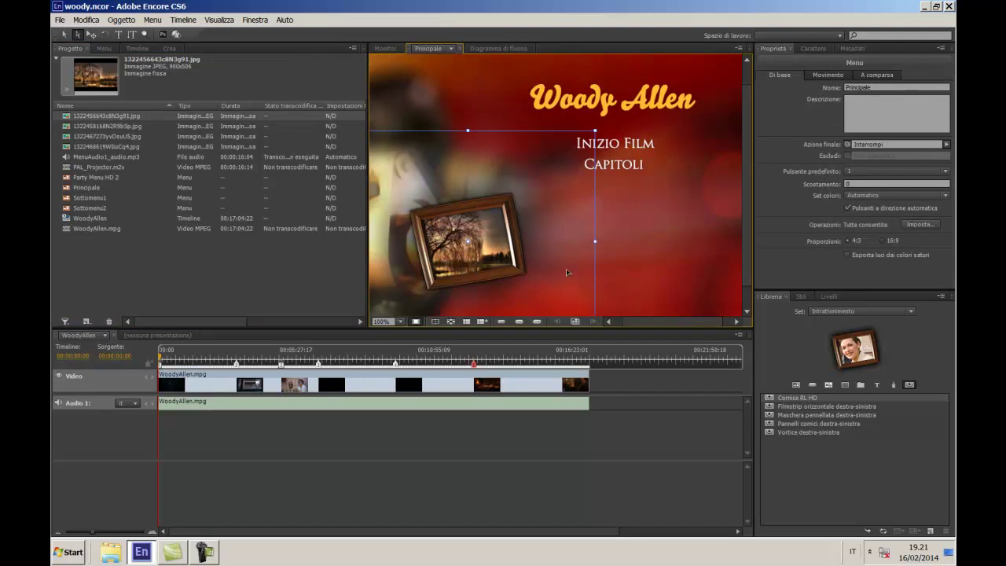
# - Cut the picture frame and its leftover black shape from the Principale menu, and clear the selection
pyautogui.rightClick(494, 253)
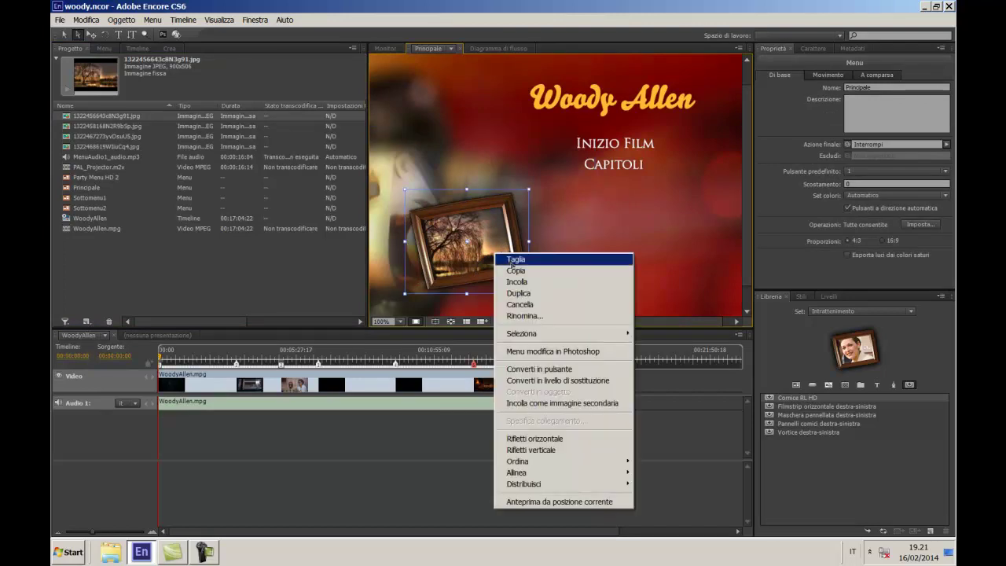
pyautogui.rightClick(492, 250)
pyautogui.click(499, 259)
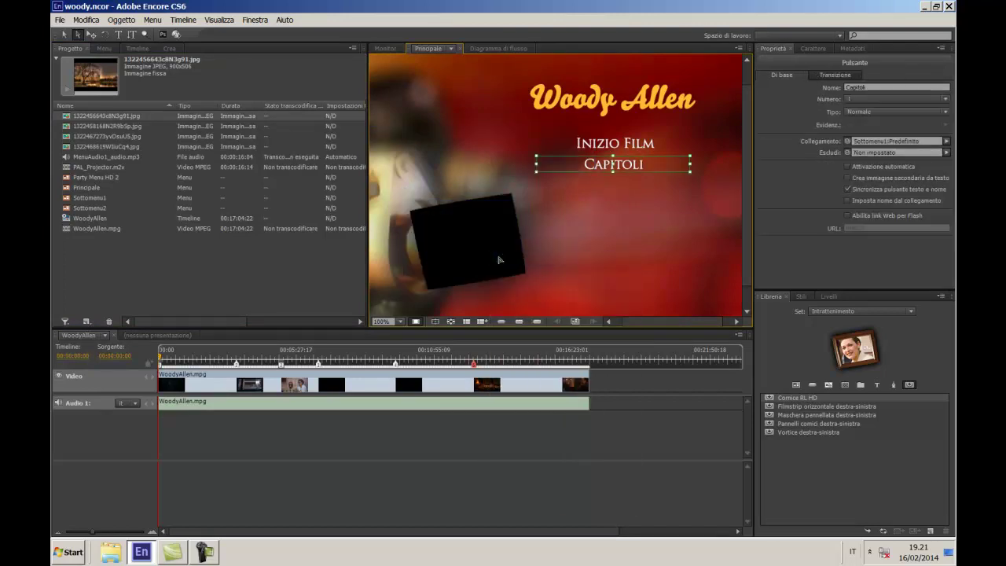
pyautogui.rightClick(499, 259)
pyautogui.click(509, 271)
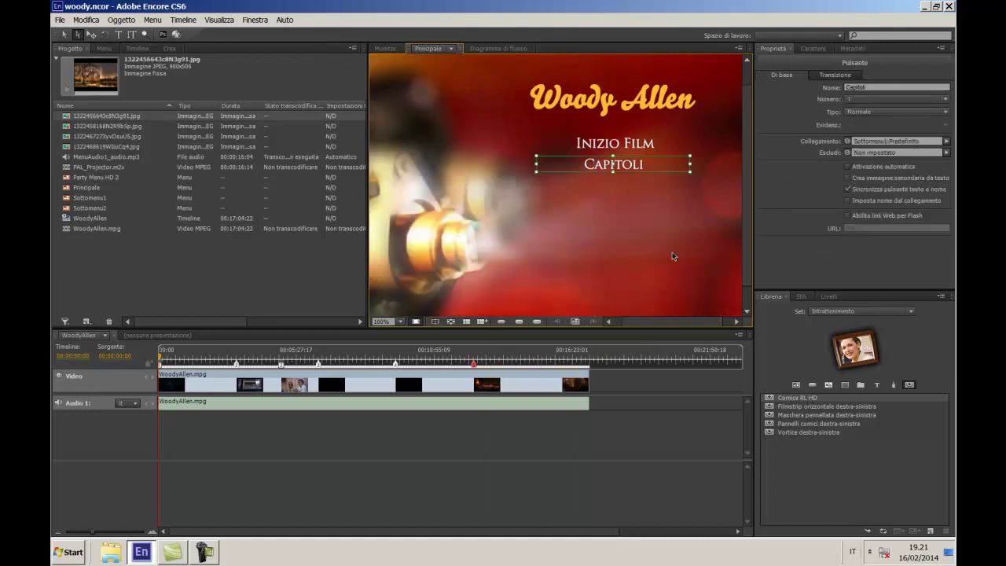
pyautogui.click(674, 256)
# - Add the Maschera pennellata destra-sinistra replacement layer to the Principale menu, beside the projector below the Capitoli text, and deselect it
pyautogui.click(811, 405)
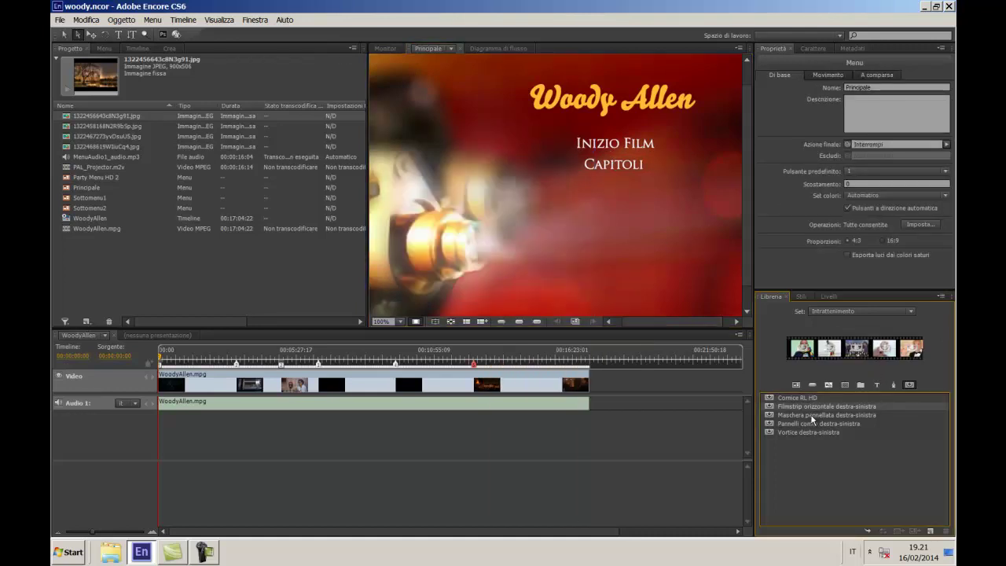
pyautogui.click(812, 417)
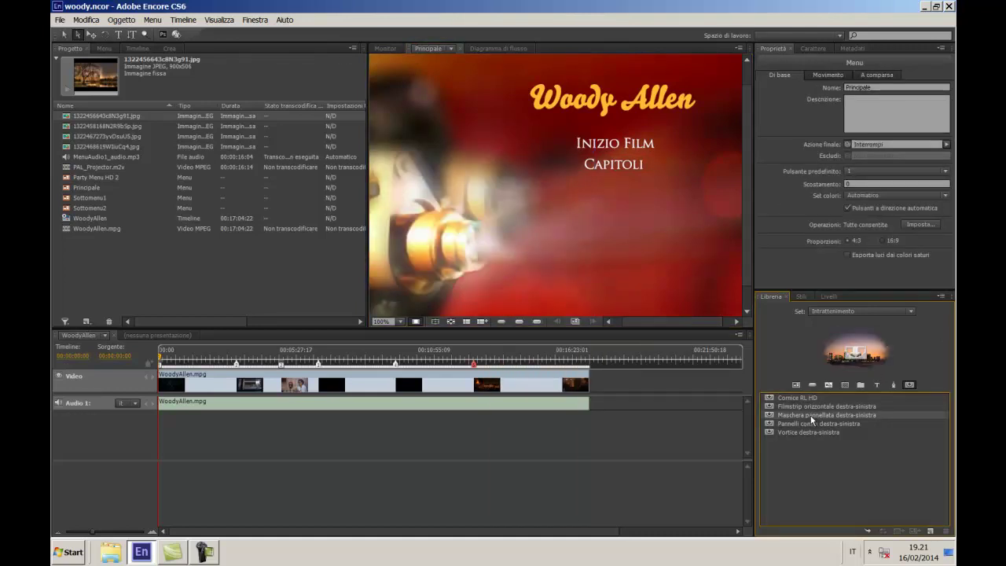
pyautogui.moveTo(812, 419); pyautogui.dragTo(518, 208)
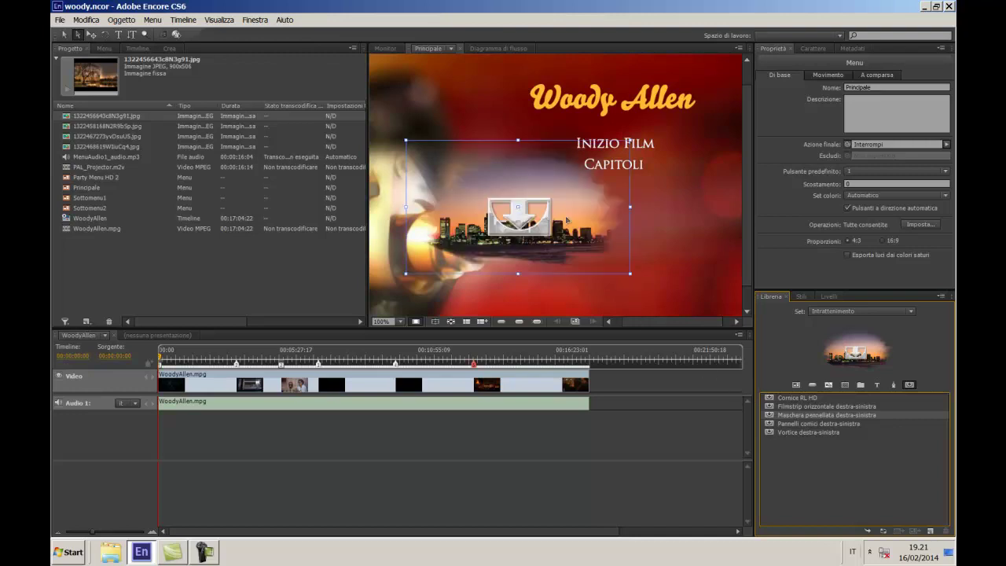
pyautogui.click(645, 234)
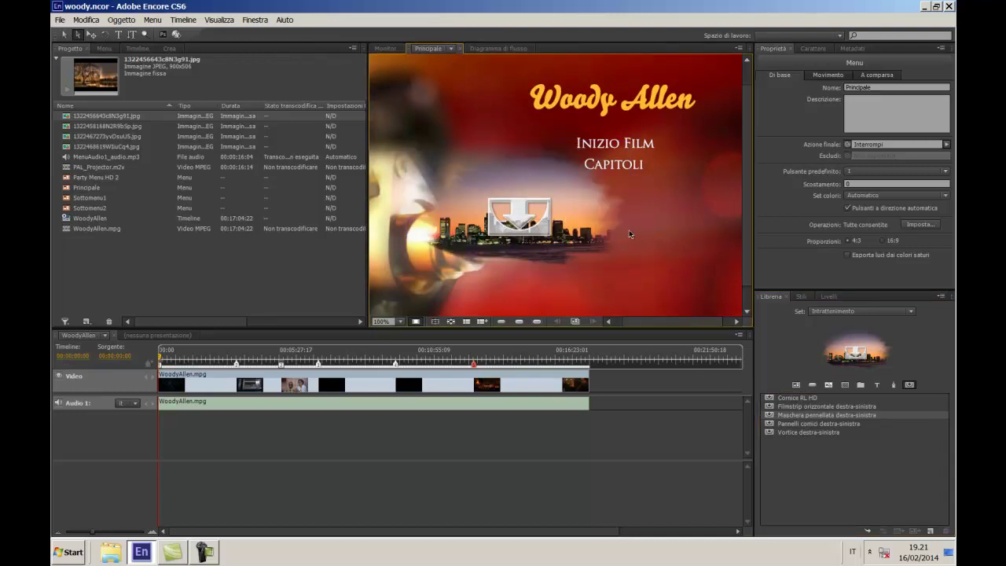
pyautogui.click(102, 147)
pyautogui.moveTo(101, 144); pyautogui.dragTo(533, 233)
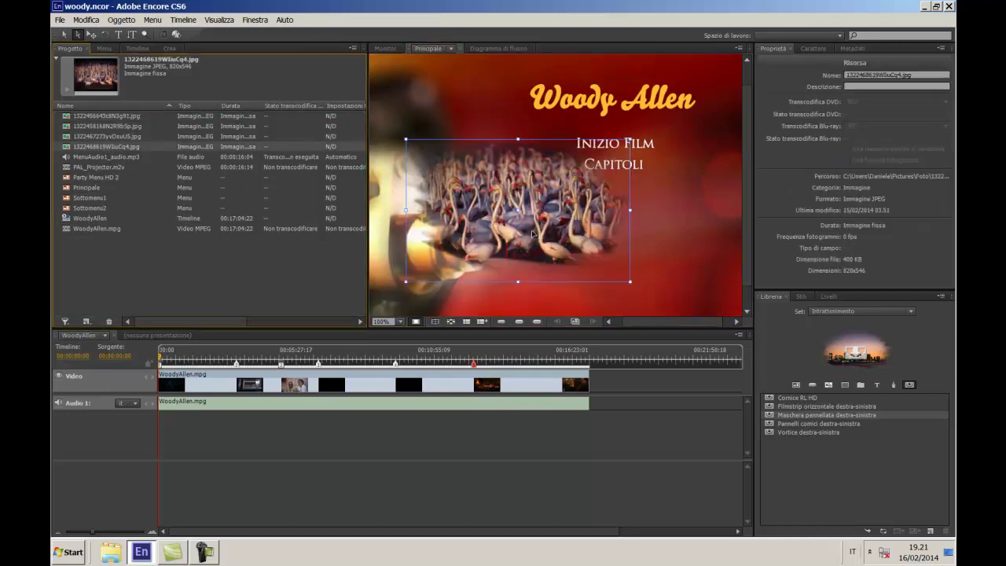
pyautogui.click(687, 229)
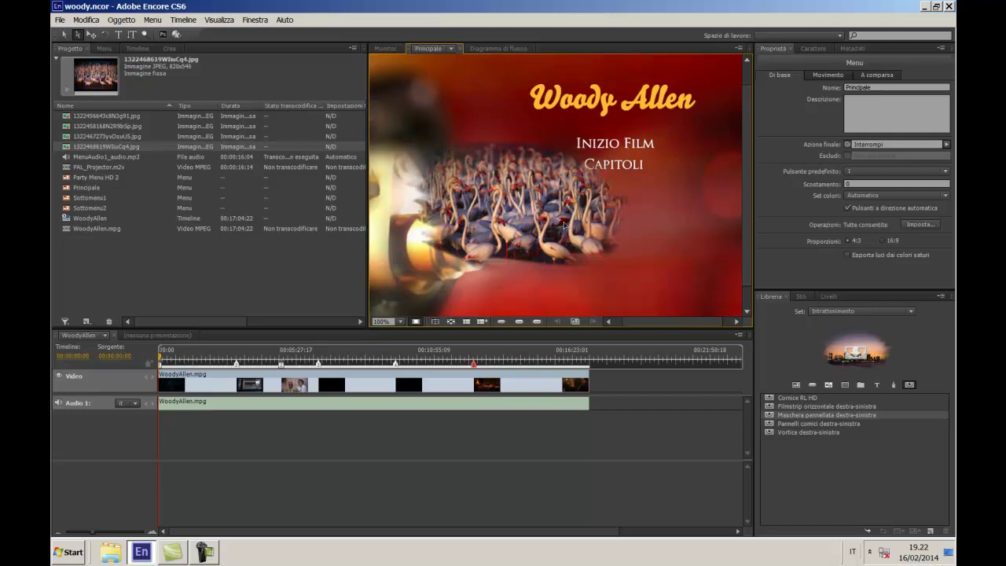
# - Replace the flamingo-filled brushed mask on the Principale menu with the Vortice destra-sinistra replacement layer beside the projector, and deselect it
pyautogui.moveTo(563, 225); pyautogui.dragTo(564, 226)
pyautogui.press('Delete')
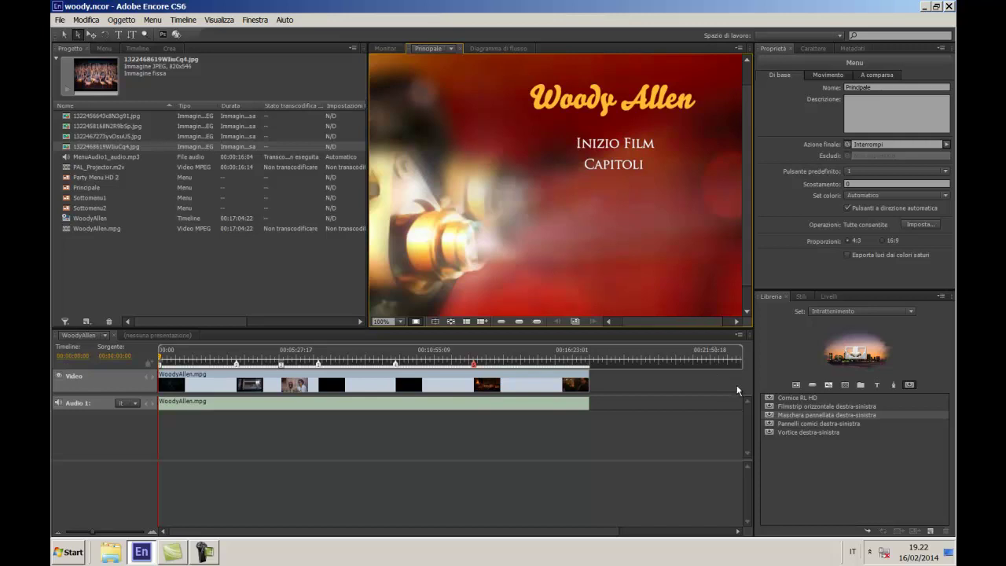
pyautogui.click(809, 432)
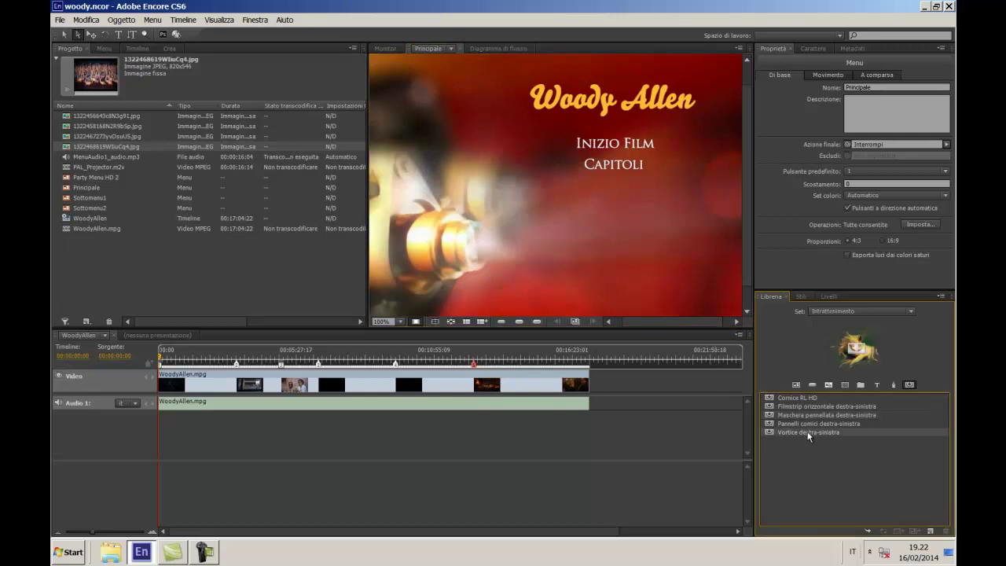
pyautogui.moveTo(809, 432); pyautogui.dragTo(432, 203)
pyautogui.moveTo(508, 216); pyautogui.dragTo(509, 213)
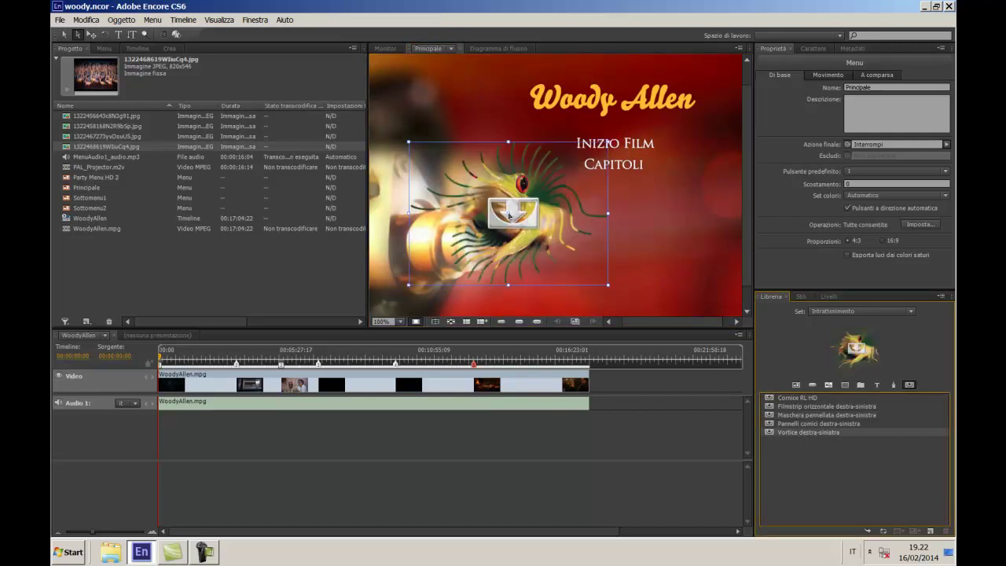
pyautogui.click(622, 230)
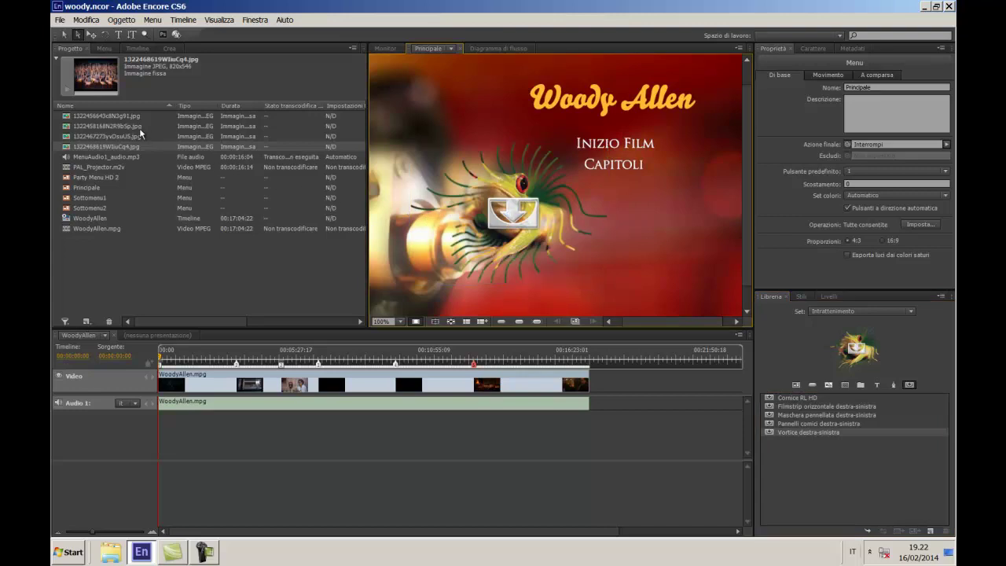
pyautogui.click(114, 116)
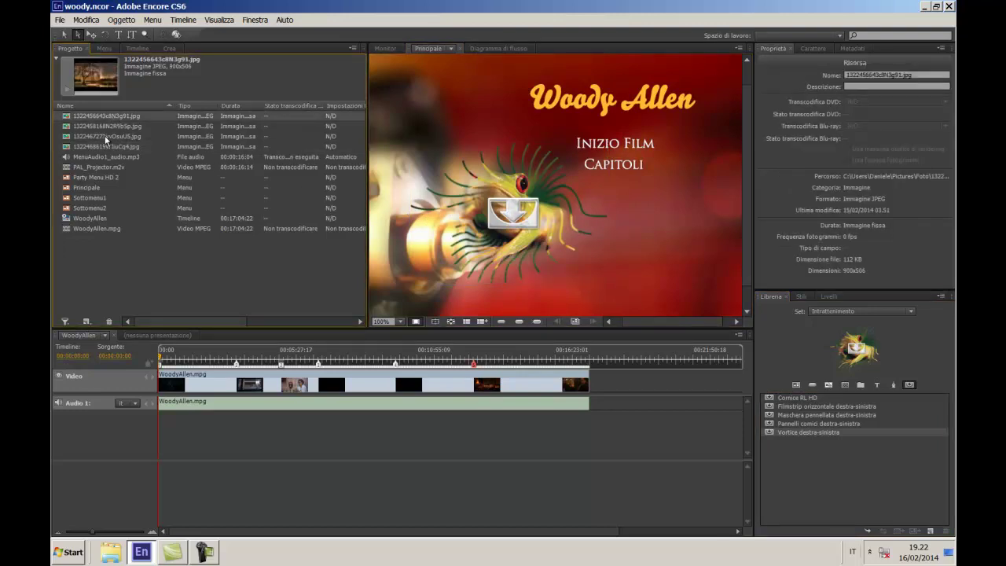
pyautogui.click(105, 135)
pyautogui.moveTo(104, 135); pyautogui.dragTo(527, 203)
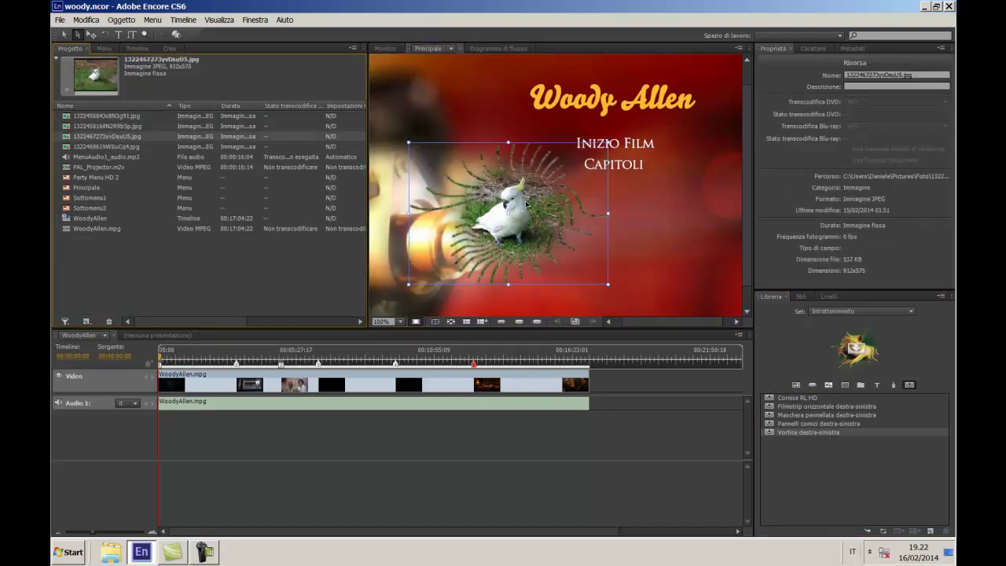
pyautogui.click(672, 227)
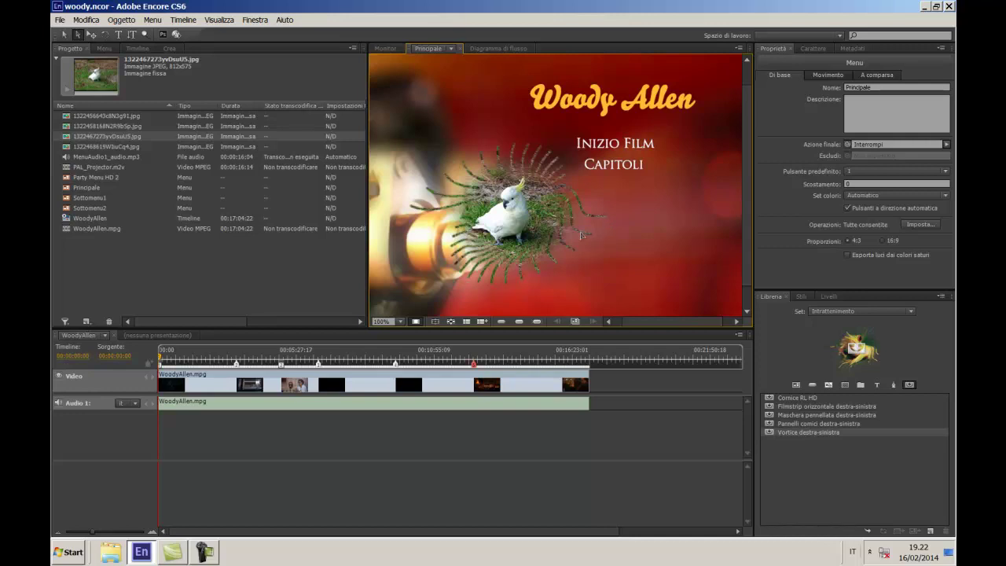
# - Delete the cockatoo-filled vortex layer from the Principale menu
pyautogui.click(444, 218)
pyautogui.press('Delete')
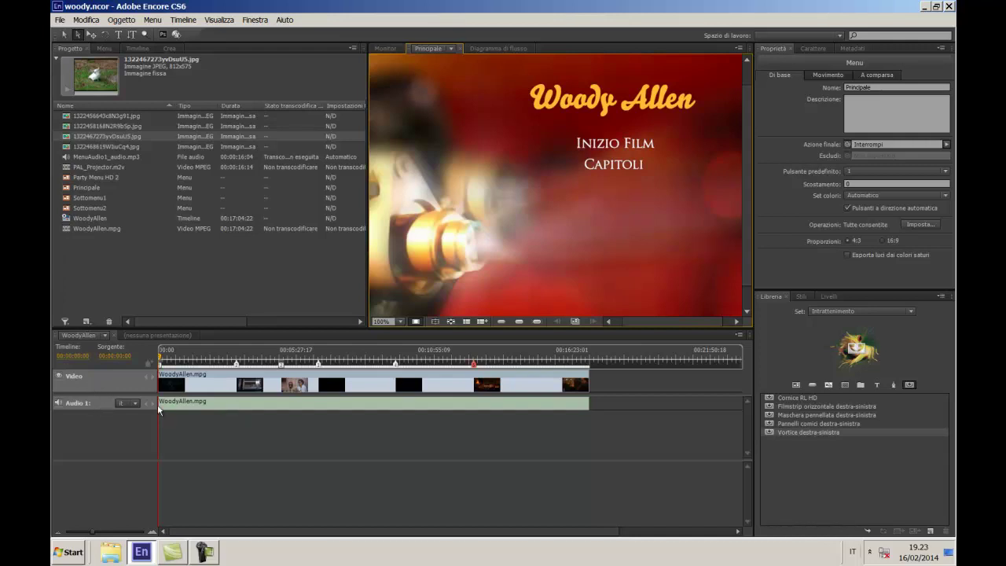
# - Add a subtitle track to the WoodyAllen timeline, below its audio track
pyautogui.click(111, 434)
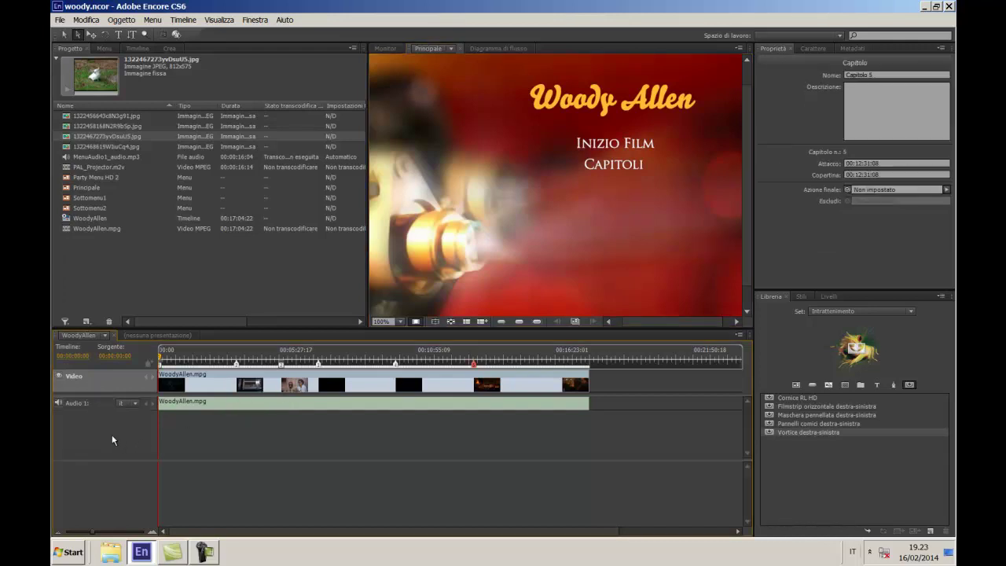
pyautogui.rightClick(111, 432)
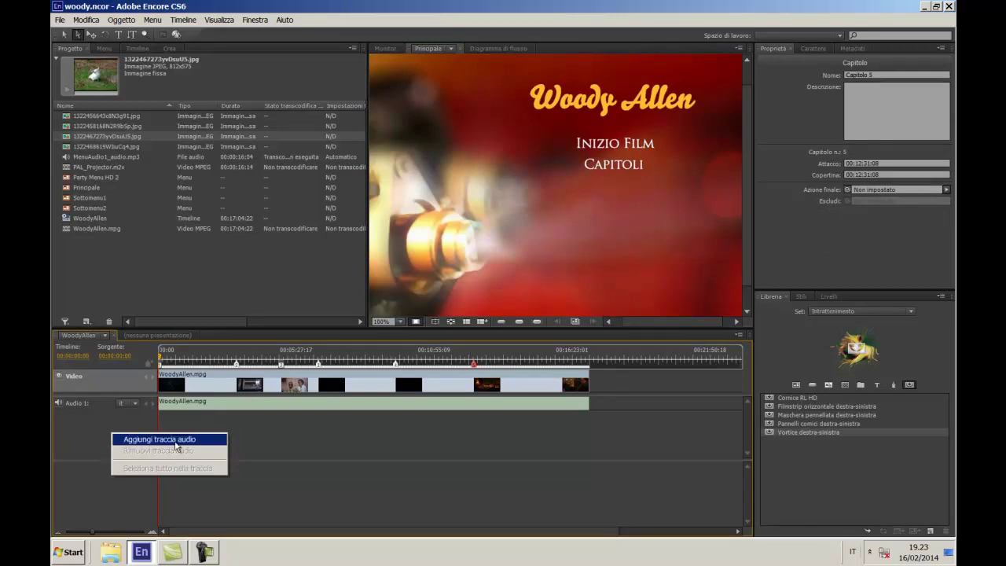
pyautogui.click(85, 488)
pyautogui.rightClick(85, 488)
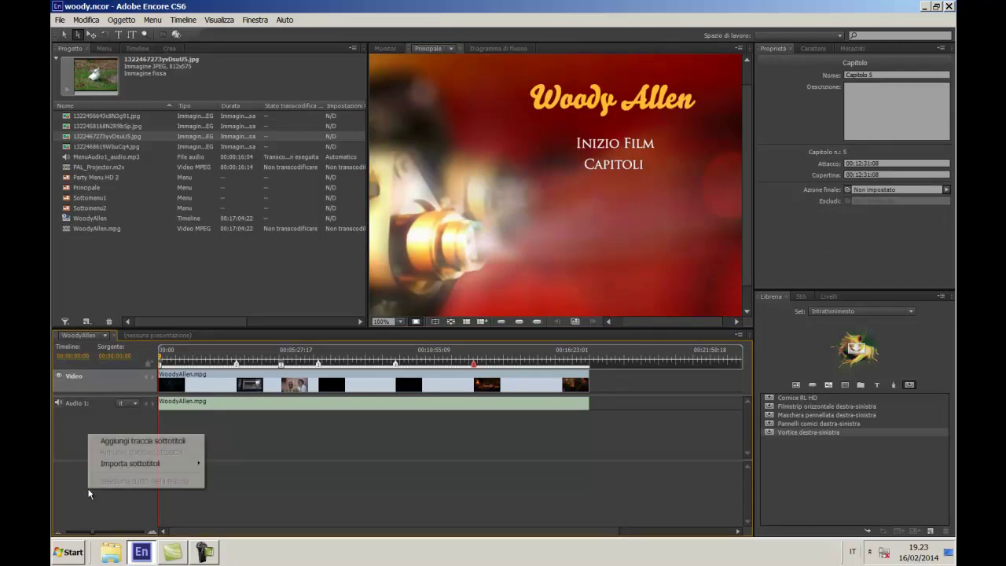
pyautogui.click(128, 442)
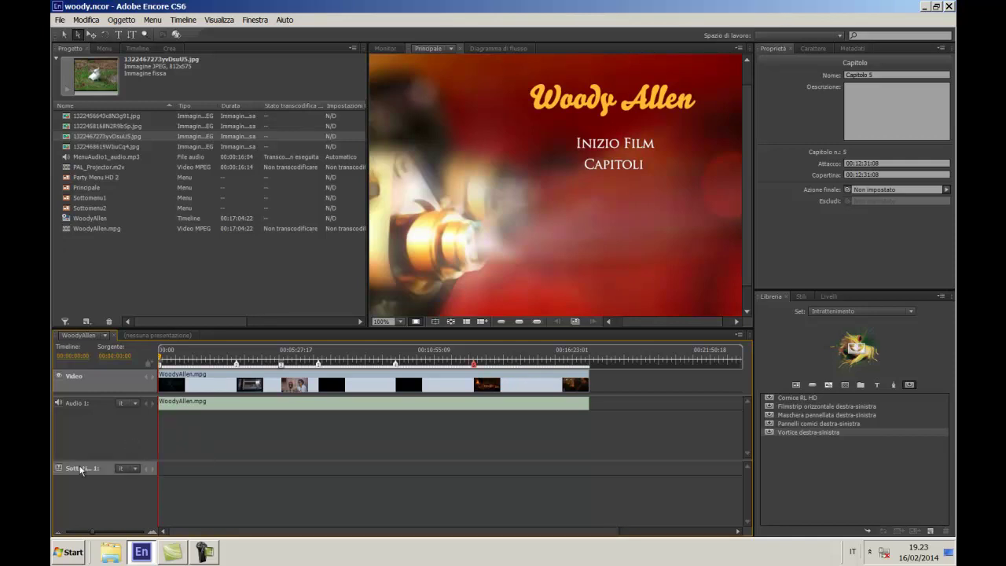
pyautogui.click(186, 475)
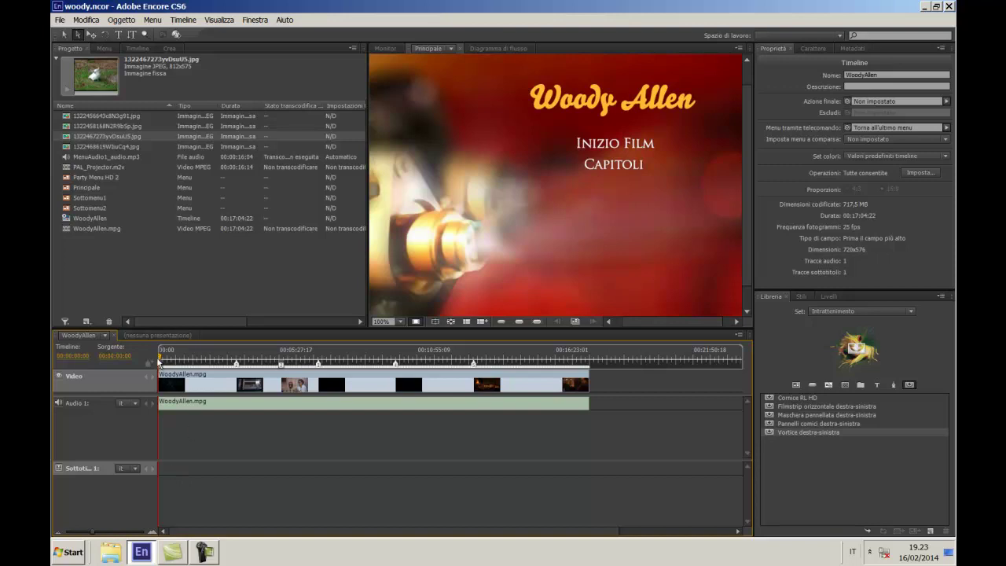
# - Add the subtitle "Ciao ci vediamo domani" over the lower part of the WoodyAllen video at 00:02:01:15
pyautogui.click(395, 50)
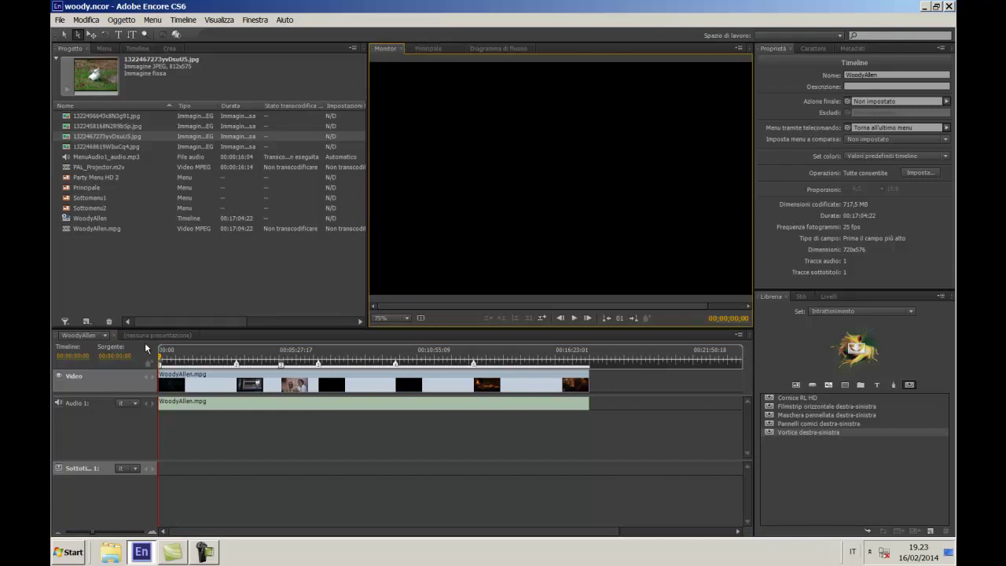
pyautogui.moveTo(160, 359); pyautogui.dragTo(211, 364)
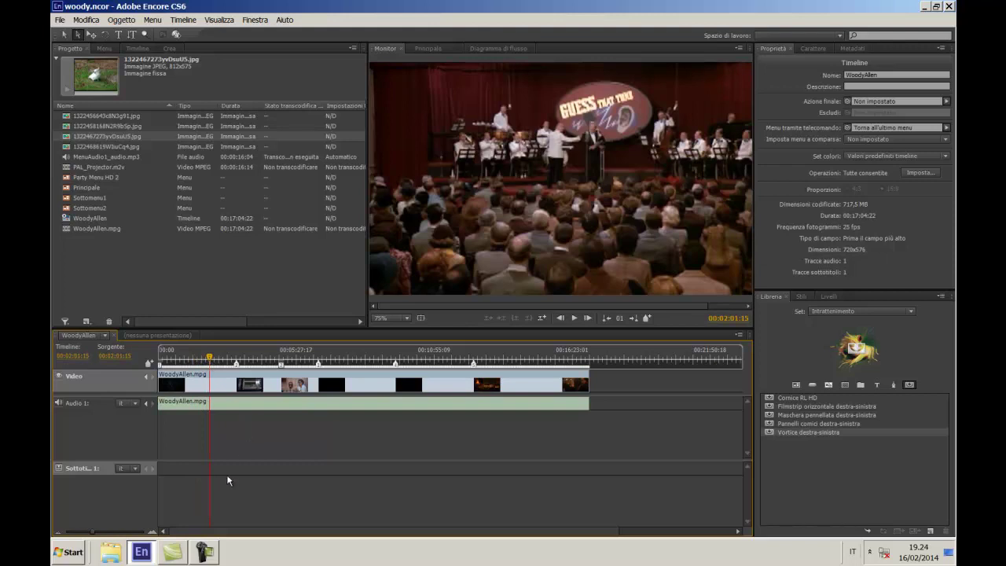
pyautogui.click(118, 36)
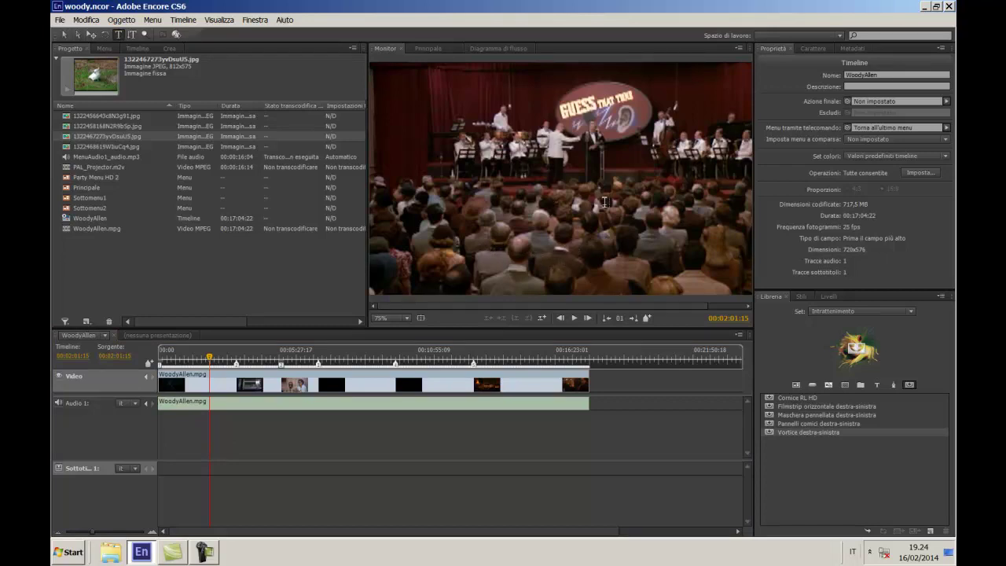
pyautogui.click(561, 258)
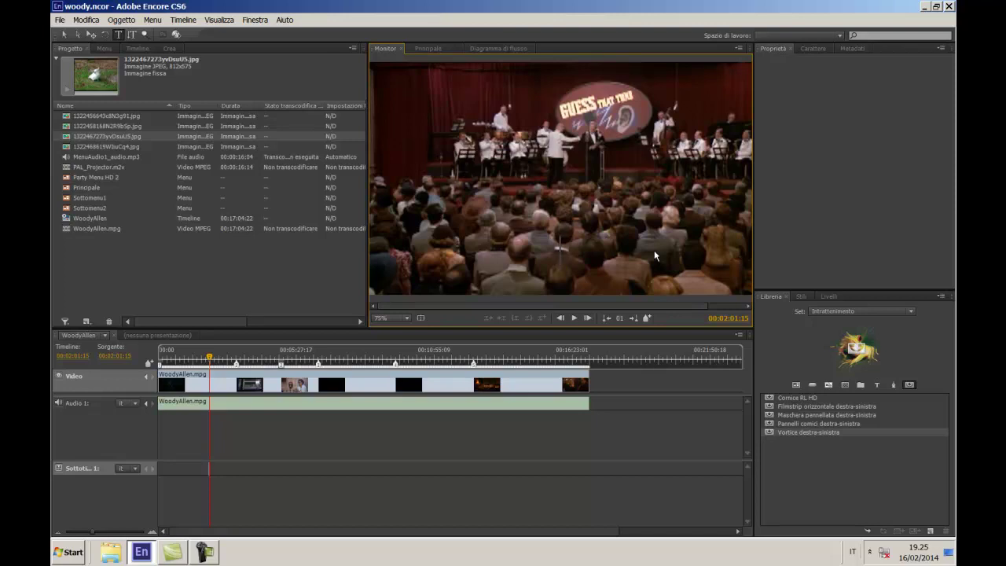
pyautogui.write('Ciao')
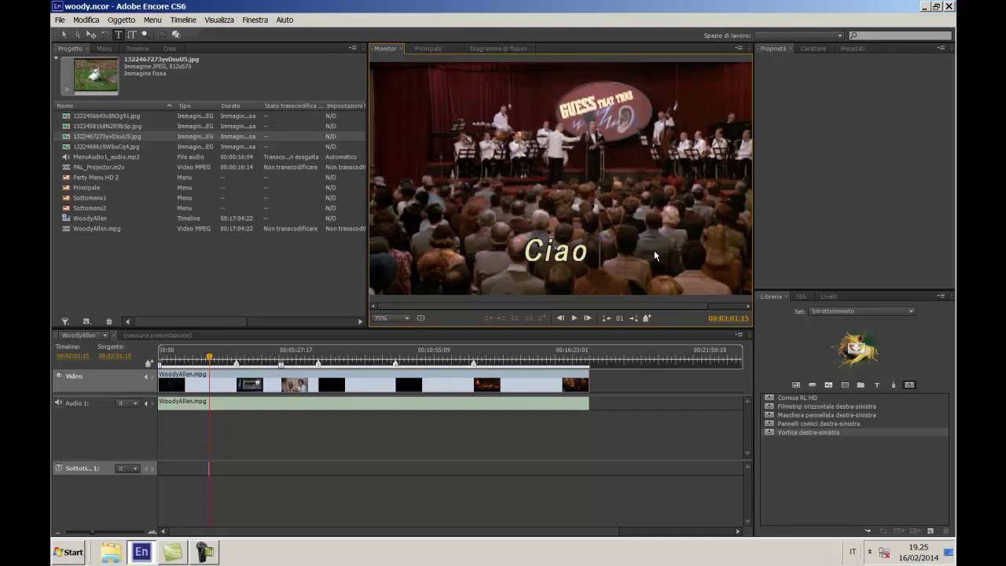
pyautogui.write(' c')
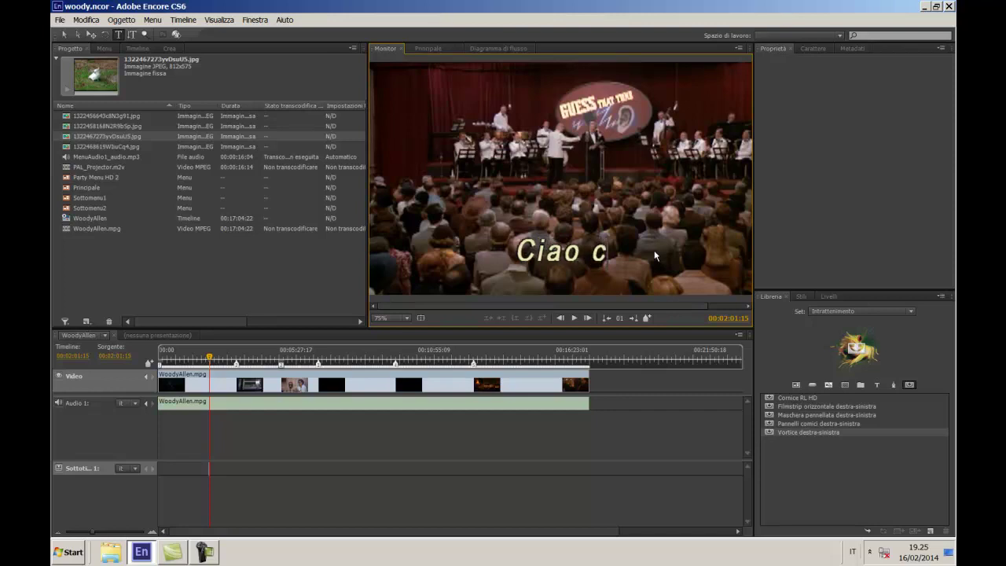
pyautogui.write('i')
pyautogui.write(' ve')
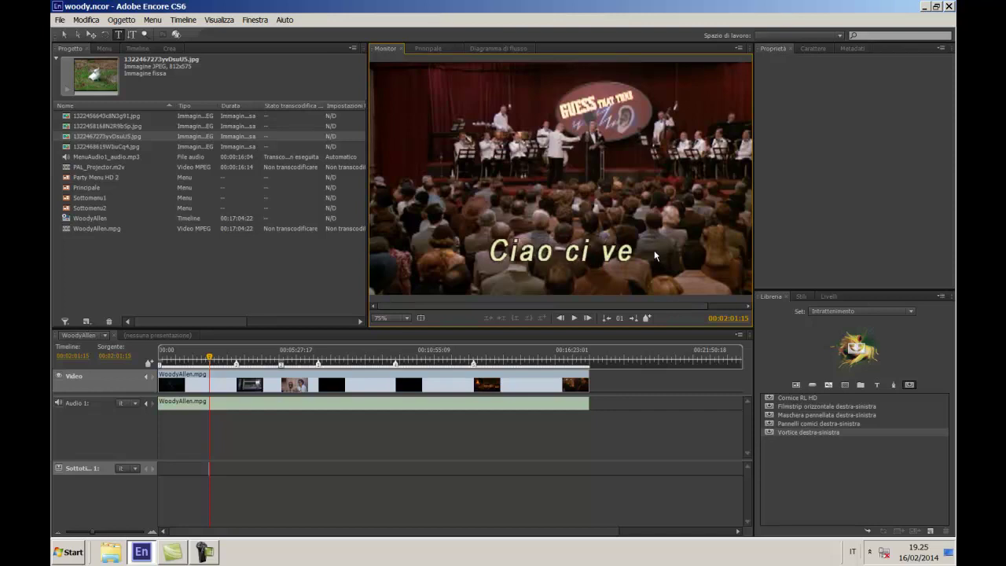
pyautogui.write('diamo do')
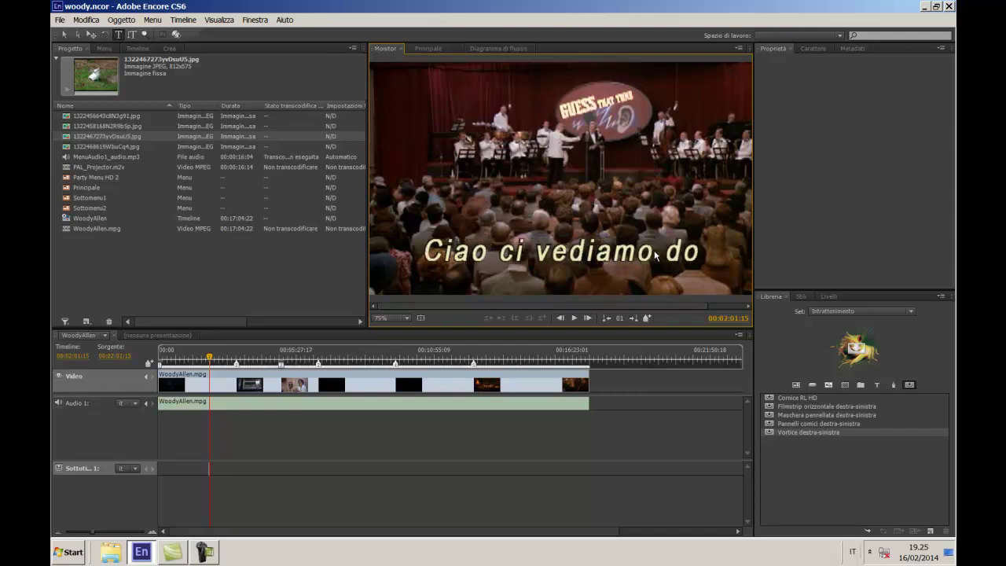
pyautogui.write('mani')
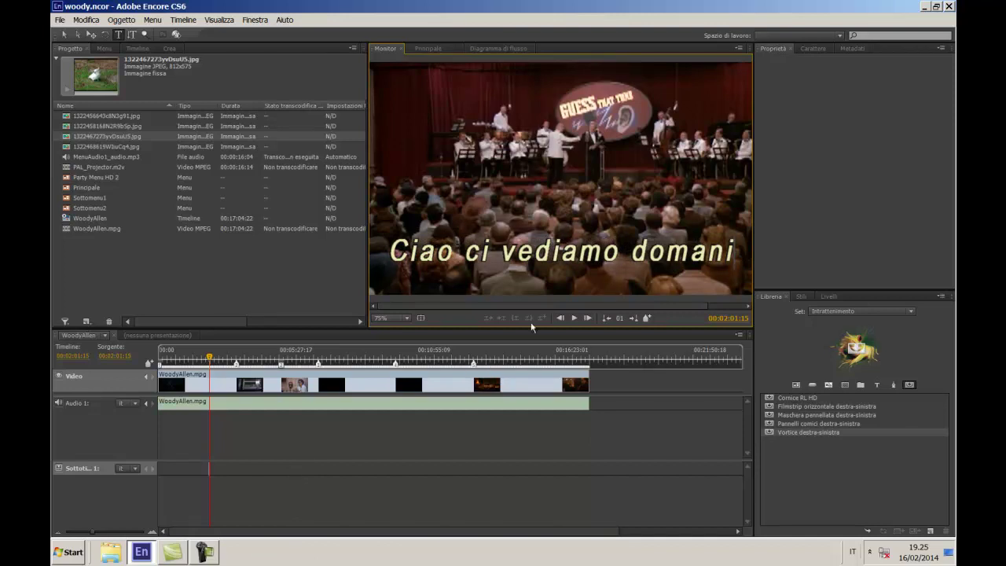
pyautogui.press('Escape')
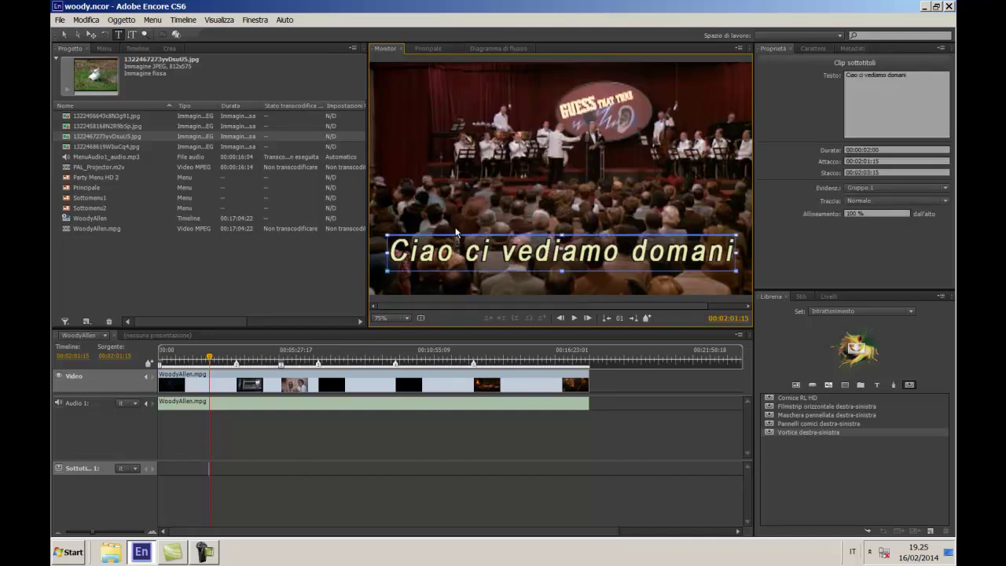
# - Add a second subtitle reading "Ok A domani" over the lower part of the video at 00:02:45:03
pyautogui.moveTo(209, 357); pyautogui.dragTo(228, 358)
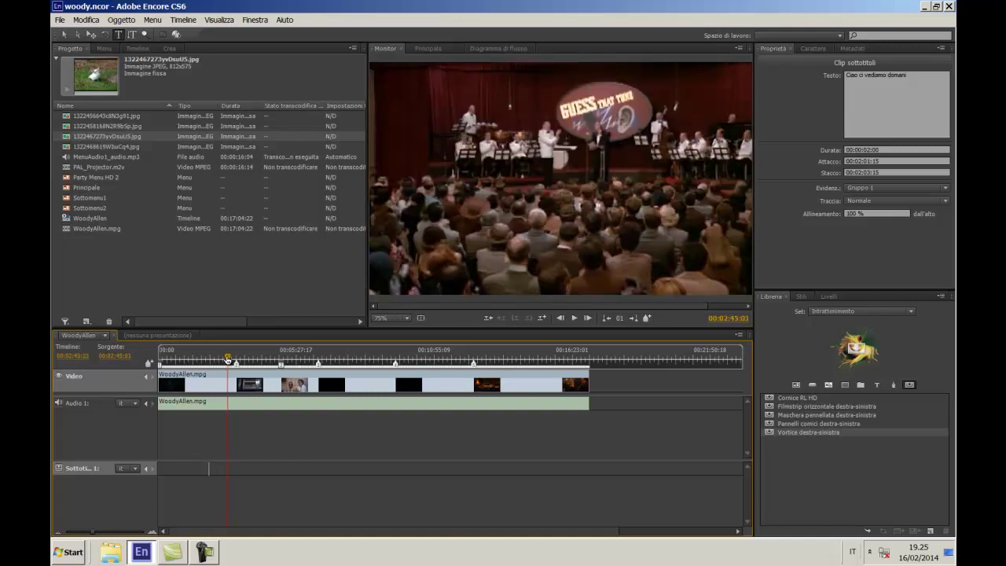
pyautogui.click(568, 253)
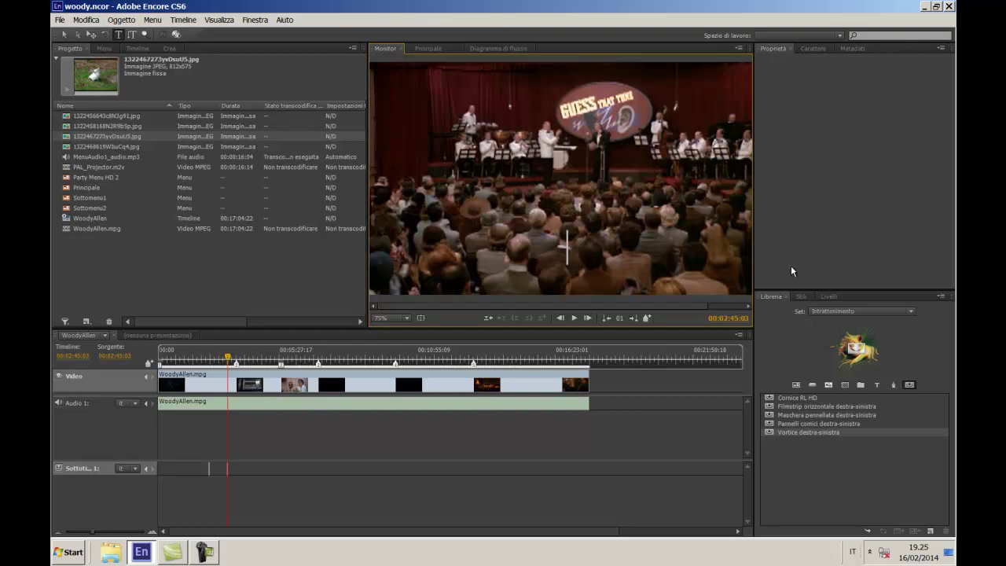
pyautogui.write('Ok A')
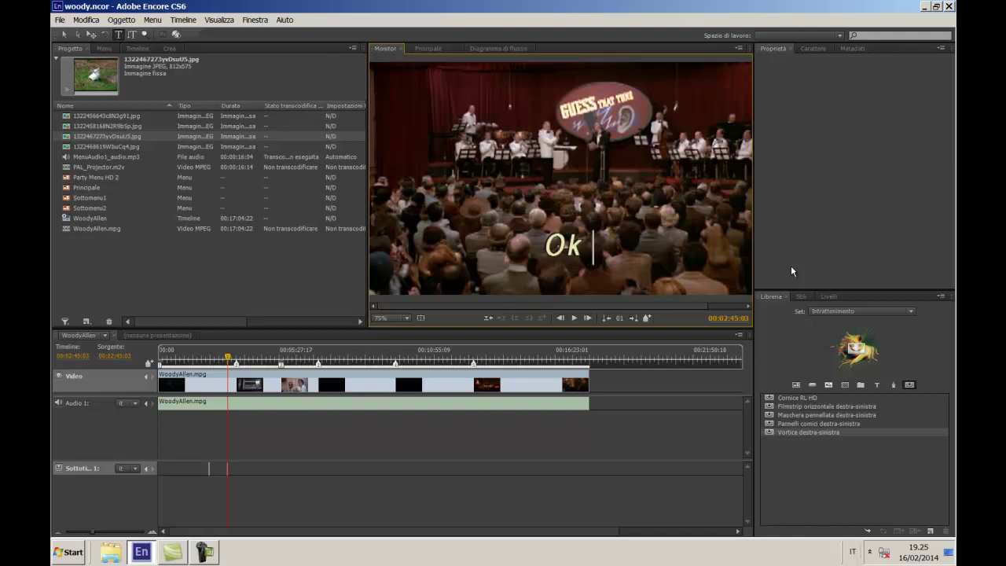
pyautogui.write(' d')
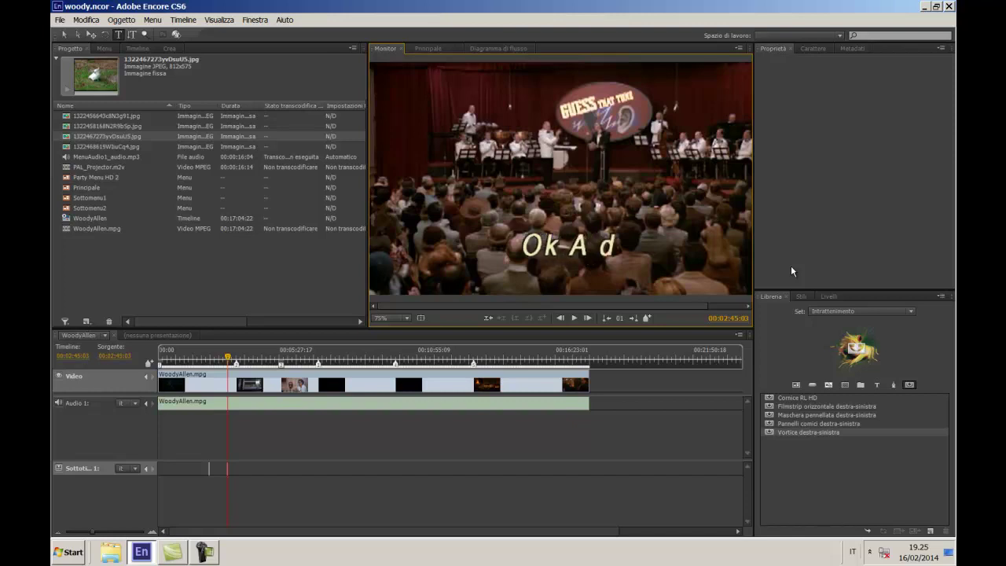
pyautogui.write('omani')
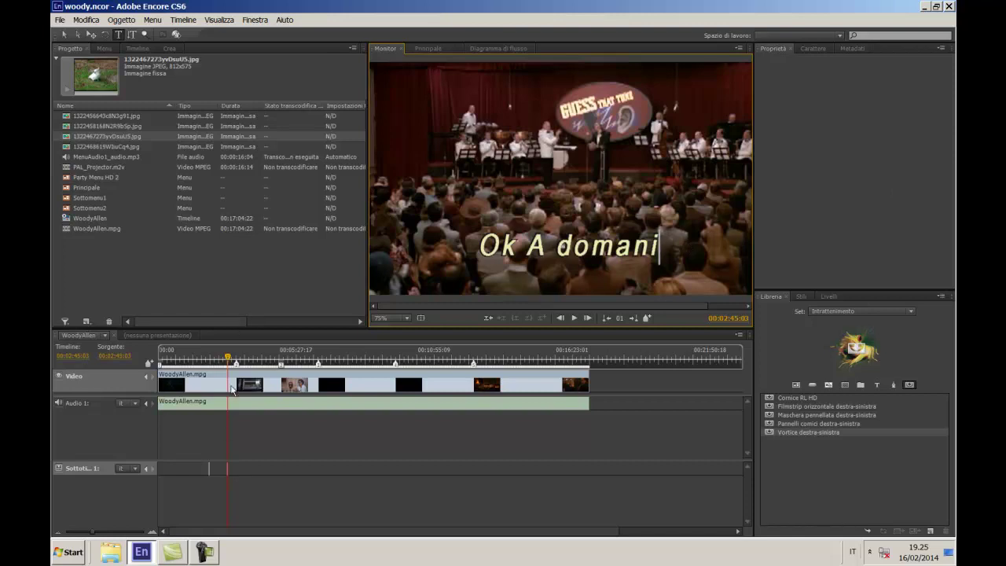
pyautogui.moveTo(227, 358); pyautogui.dragTo(249, 359)
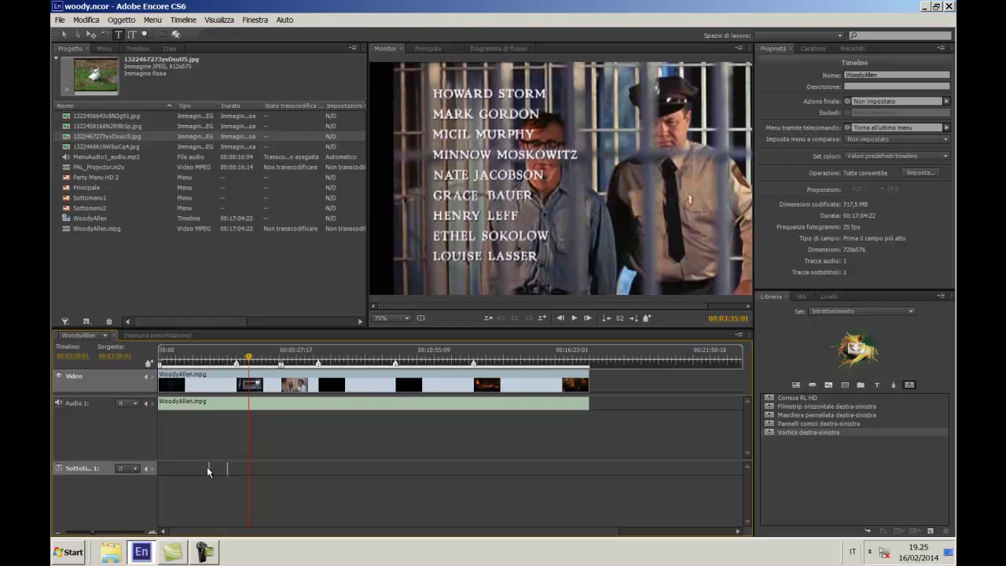
# - Examine the two clips on the subtitle track up close, selecting each to check its text and timing
pyautogui.moveTo(93, 535); pyautogui.dragTo(100, 536)
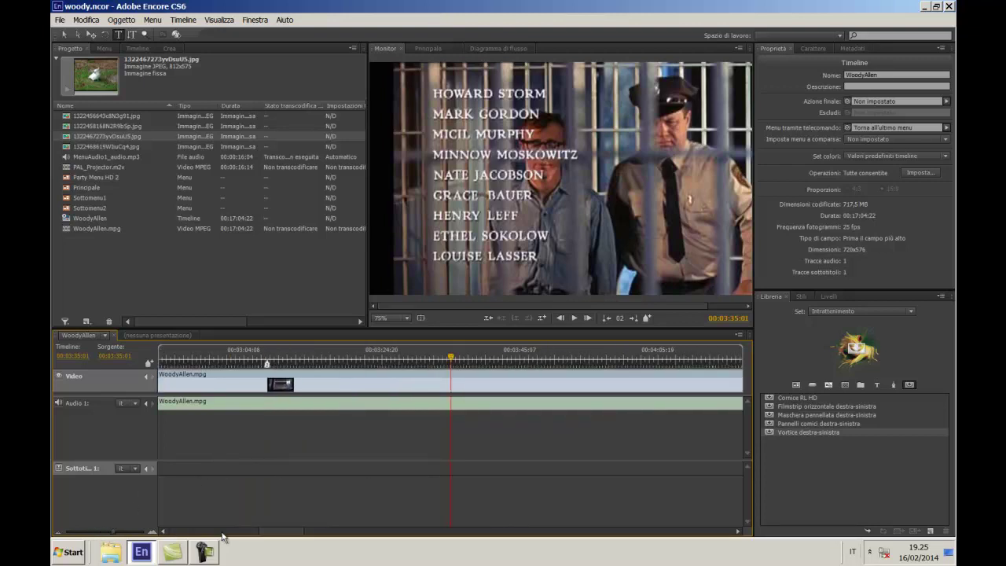
pyautogui.moveTo(263, 532); pyautogui.dragTo(233, 532)
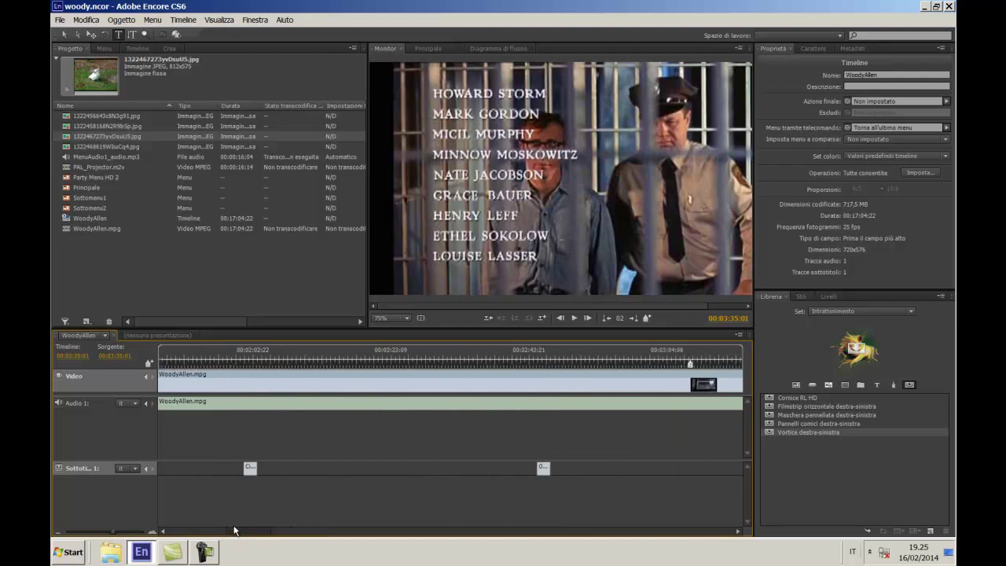
pyautogui.click(250, 470)
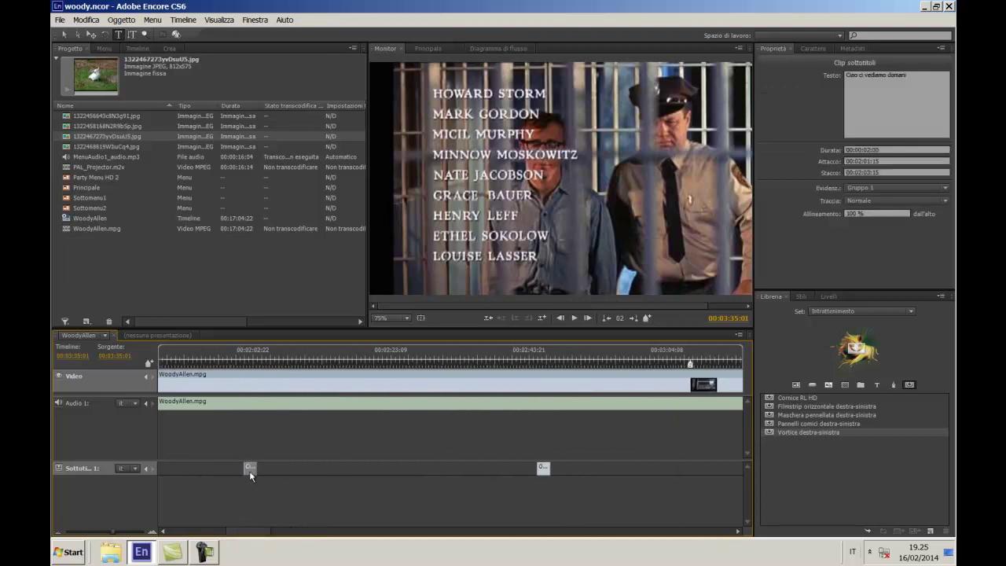
pyautogui.click(544, 470)
# - Preview the first subtitle by playing the WoodyAllen timeline from about 00:02:00, just before its clip
pyautogui.moveTo(113, 534); pyautogui.dragTo(99, 534)
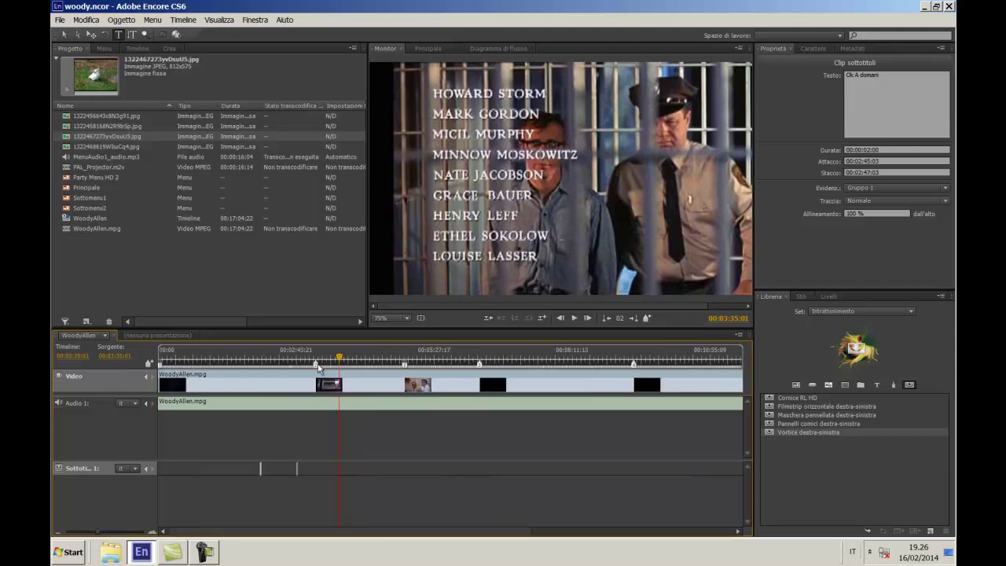
pyautogui.moveTo(339, 359); pyautogui.dragTo(261, 374)
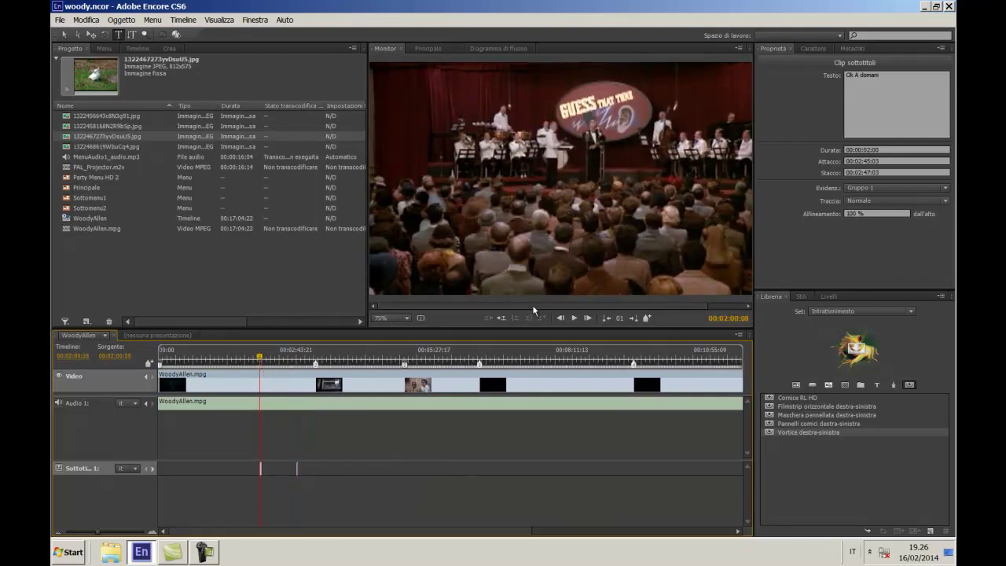
pyautogui.click(575, 318)
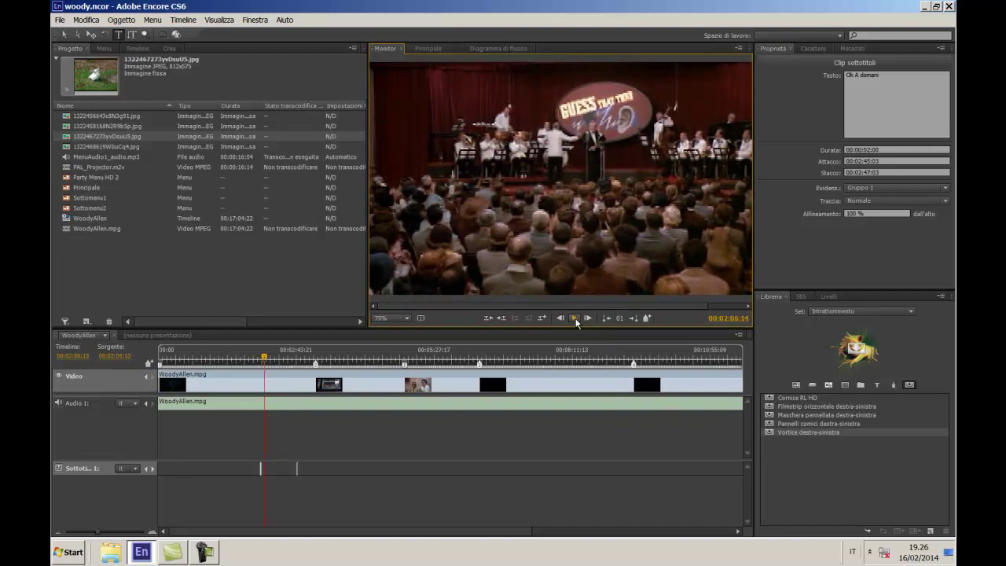
# - Stop the preview, select the first subtitle clip and position the playhead on it at 00:02:02:07
pyautogui.click(576, 319)
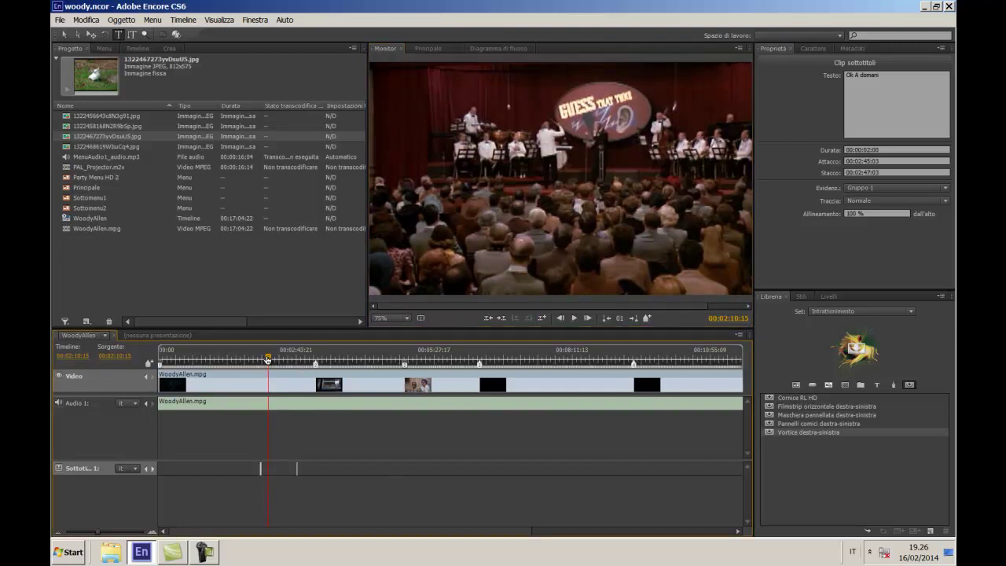
pyautogui.moveTo(269, 360); pyautogui.dragTo(246, 375)
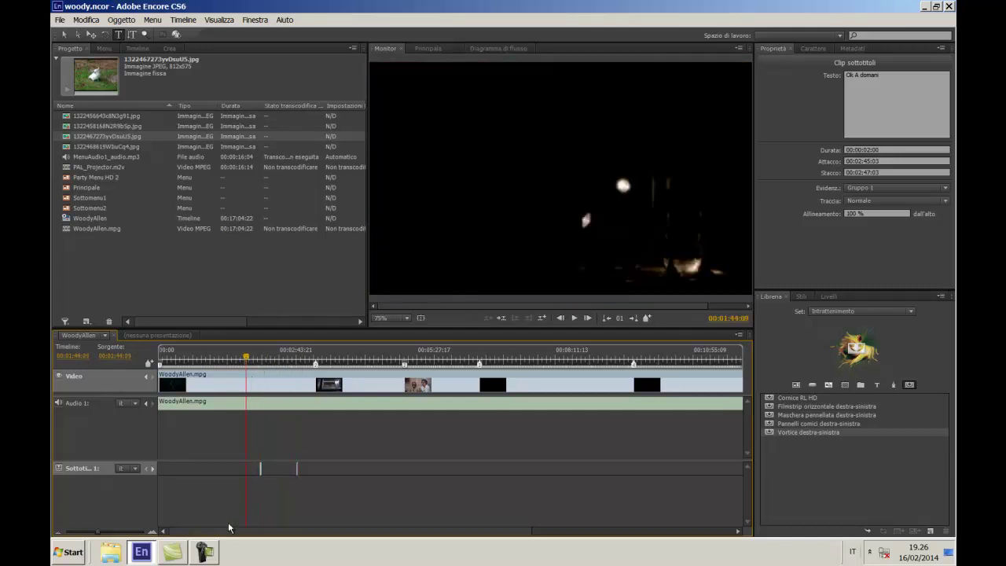
pyautogui.click(261, 470)
pyautogui.moveTo(246, 359); pyautogui.dragTo(261, 359)
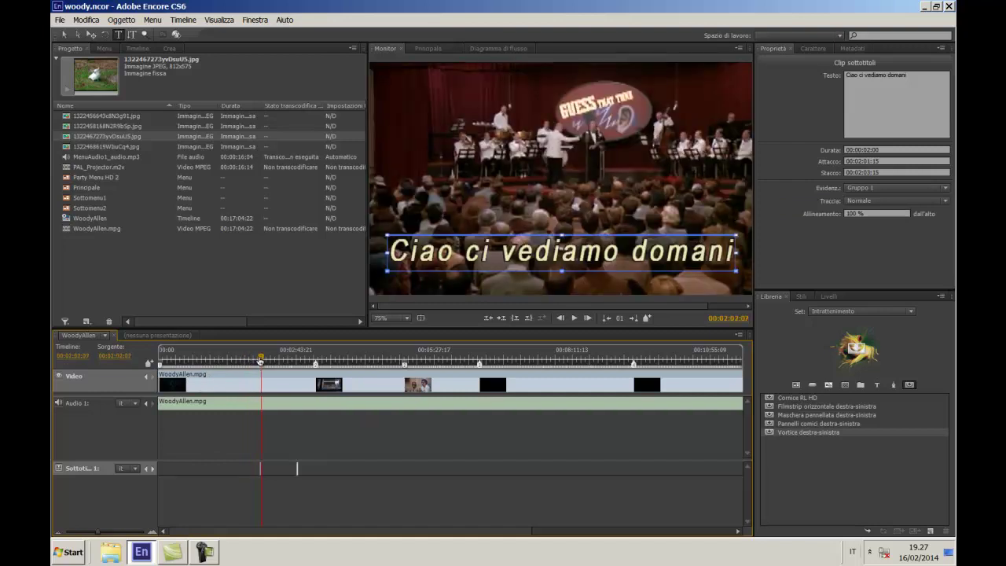
# - Try the highlight groups Gruppo 2 and Gruppo 3 on the first subtitle, and return it to Gruppo 1
pyautogui.click(945, 191)
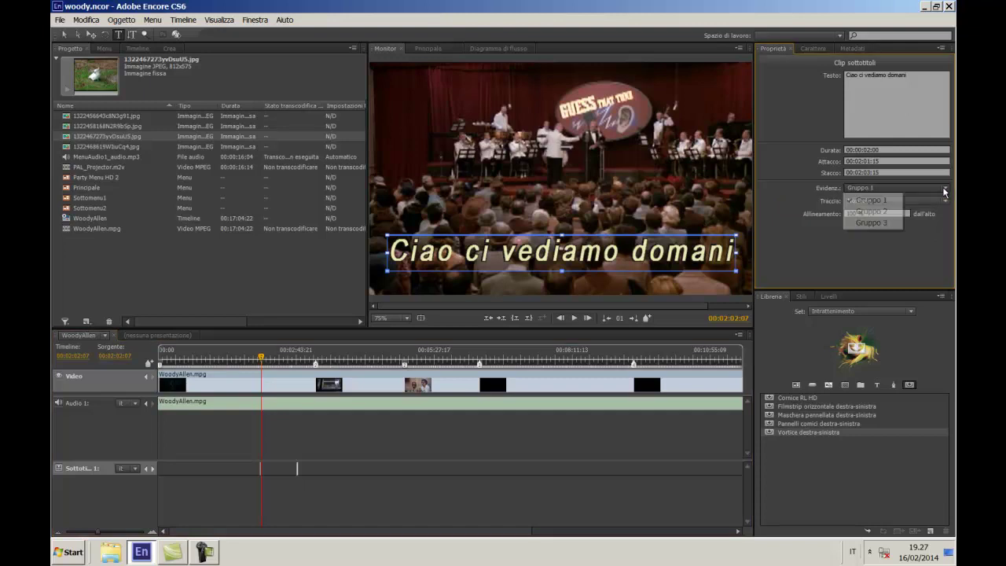
pyautogui.click(873, 211)
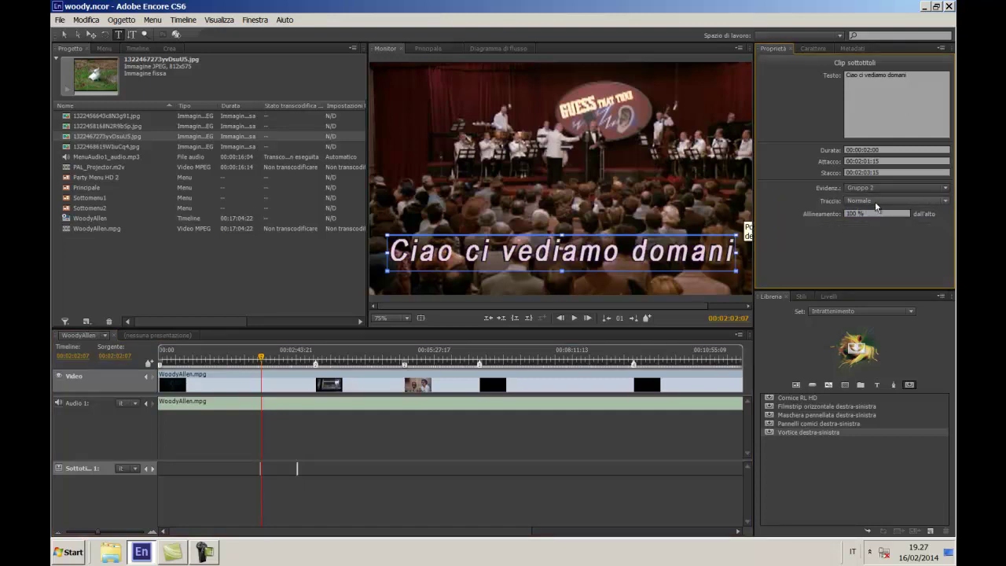
pyautogui.click(943, 187)
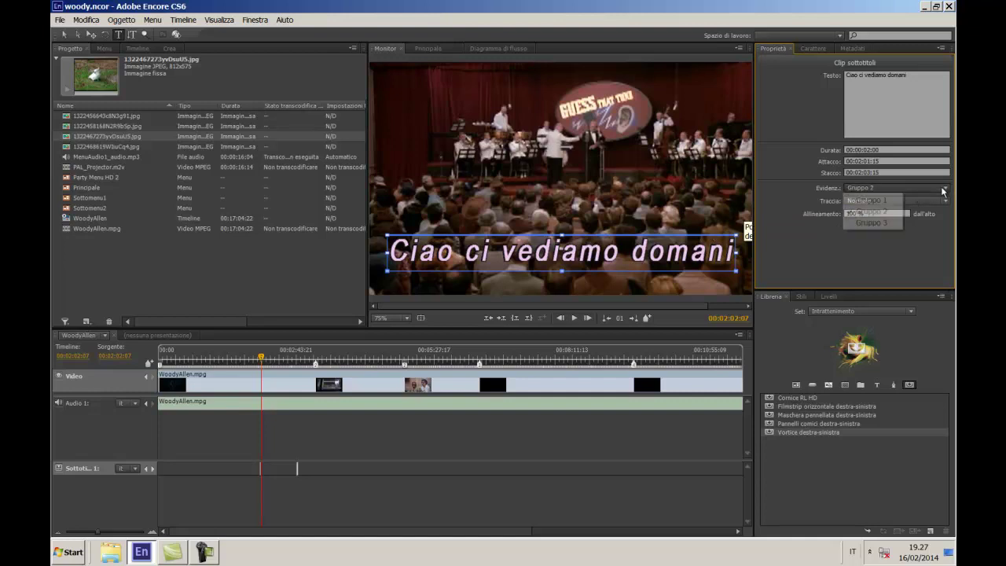
pyautogui.click(874, 222)
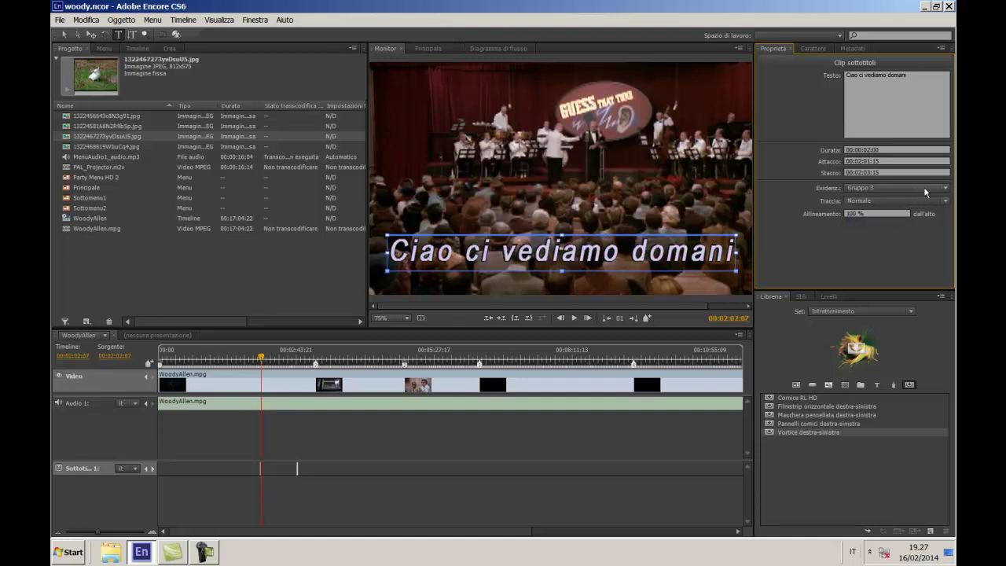
pyautogui.click(940, 187)
pyautogui.click(884, 199)
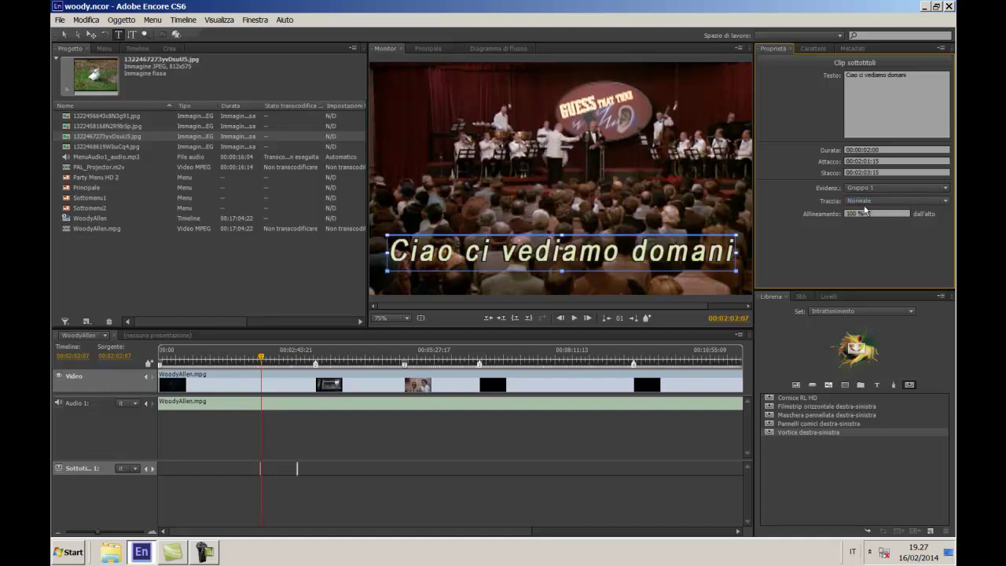
# - Try the Spesso, Grassetto and Sottile stroke weights on the first subtitle, and set its stroke to Nessuno
pyautogui.click(945, 200)
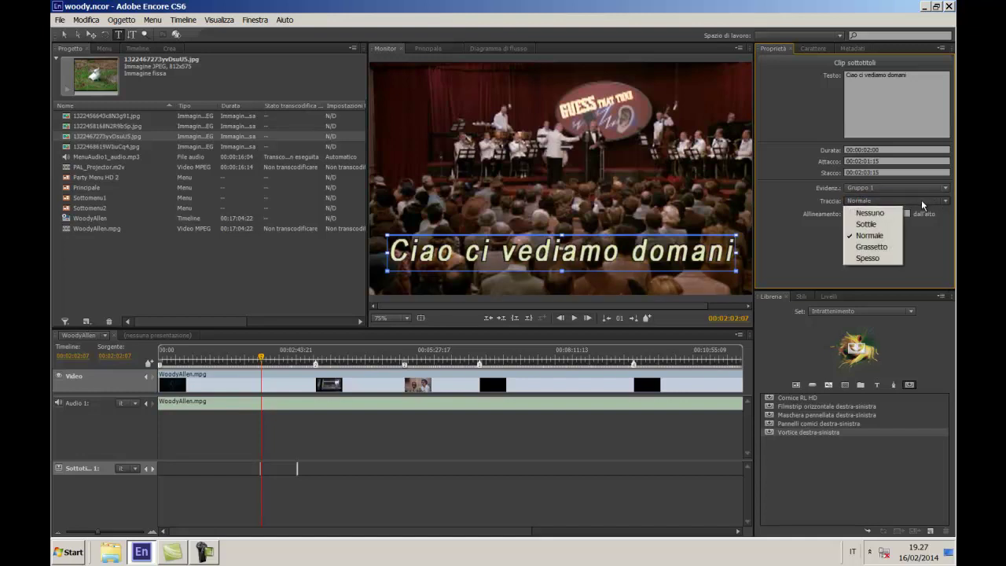
pyautogui.click(871, 258)
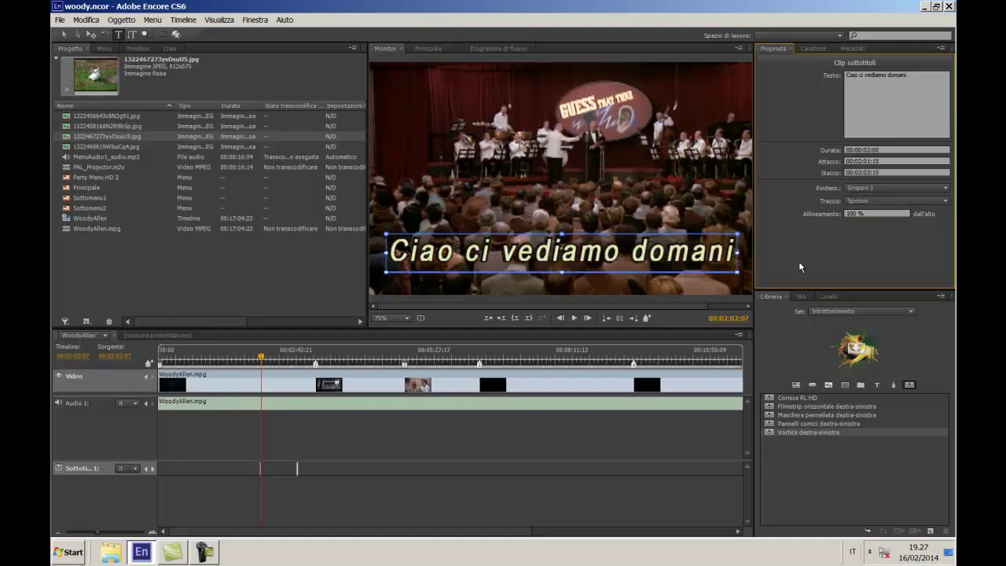
pyautogui.click(941, 200)
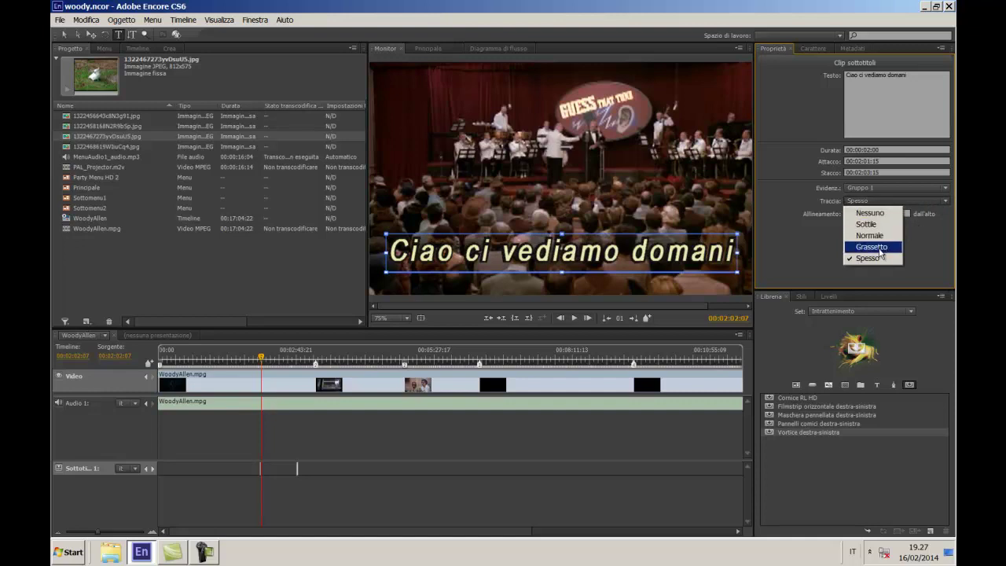
pyautogui.click(878, 247)
pyautogui.click(927, 199)
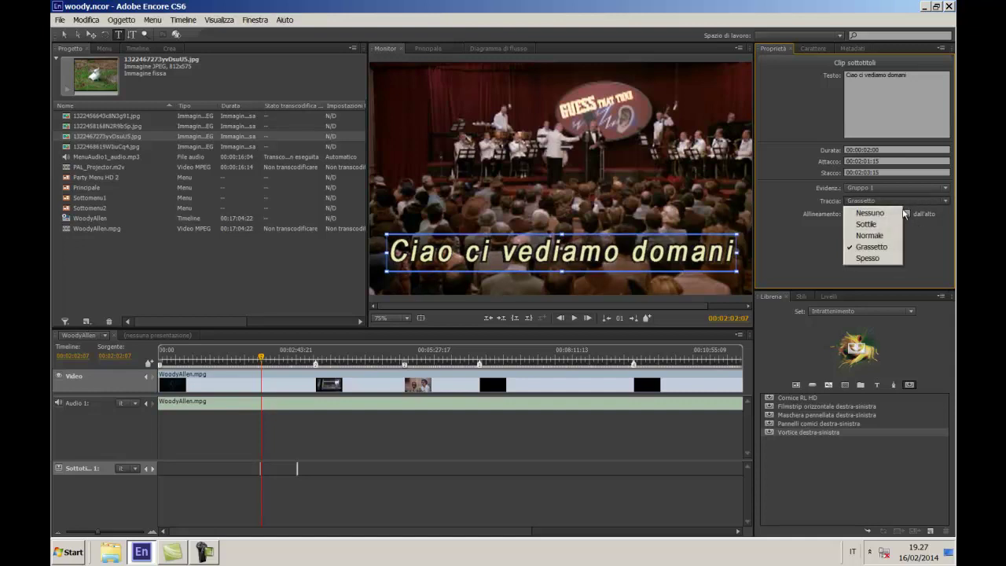
pyautogui.click(874, 226)
pyautogui.click(929, 200)
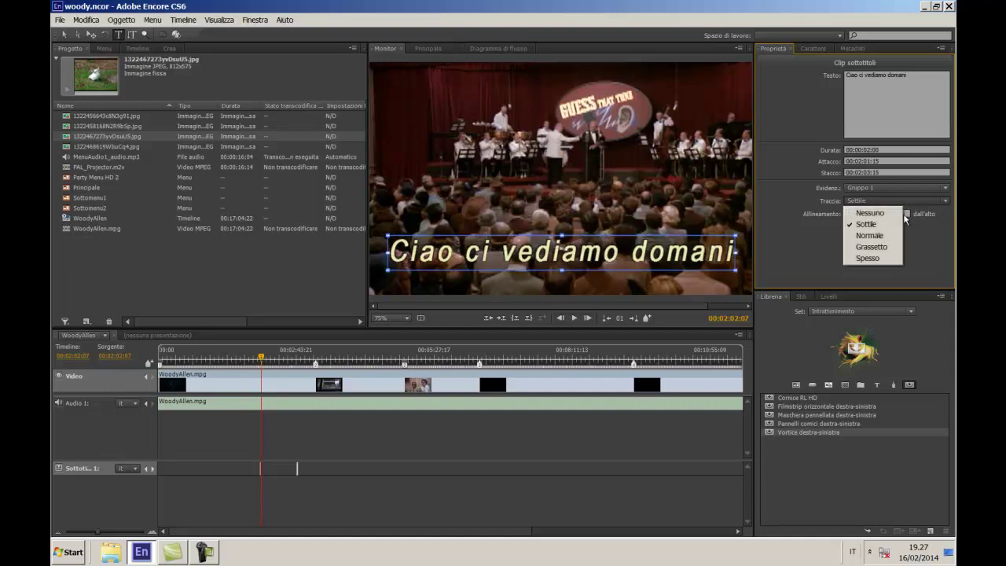
pyautogui.click(872, 212)
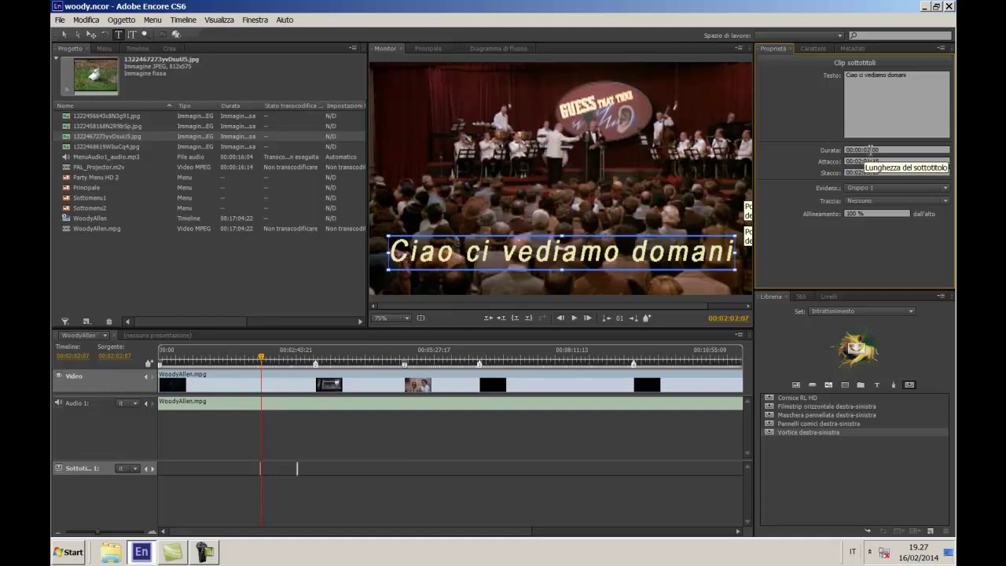
# - Set the duration of the "Ciao ci vediamo domani" subtitle to 00:00:03:00
pyautogui.click(872, 149)
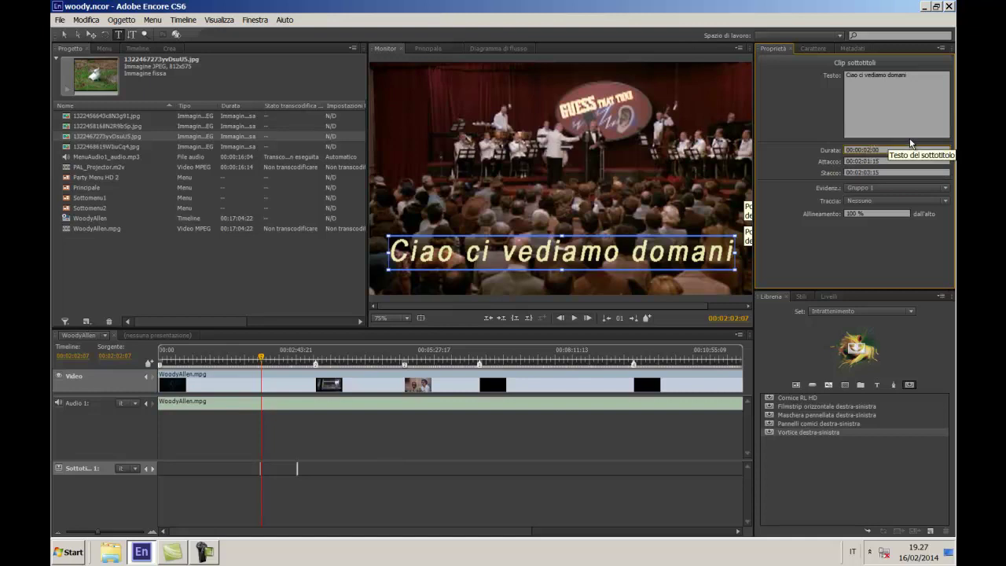
pyautogui.write('03:00')
pyautogui.press('Tab')
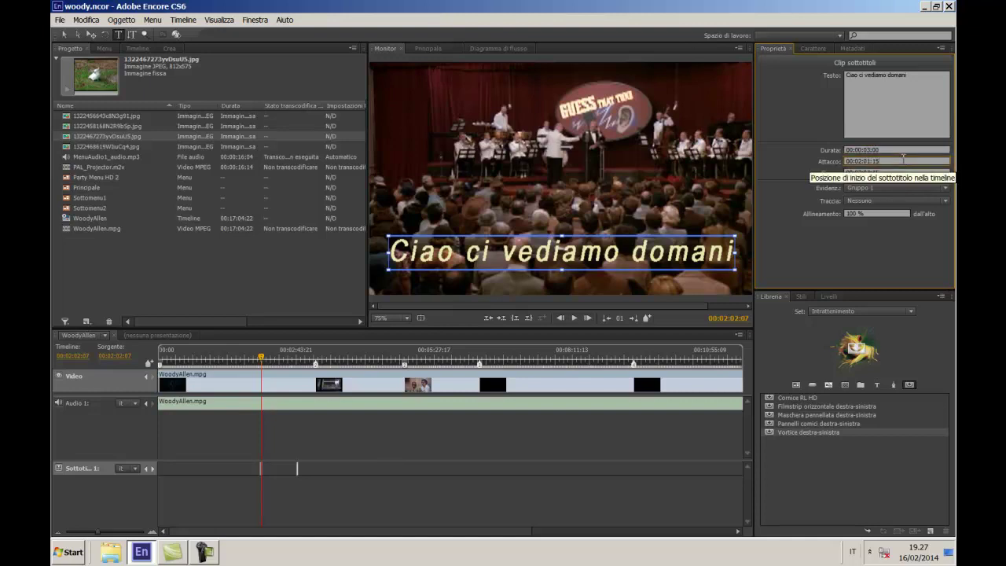
# - Scrub the timeline across the first subtitle clip to check how it displays over the video
pyautogui.moveTo(258, 470); pyautogui.dragTo(253, 443)
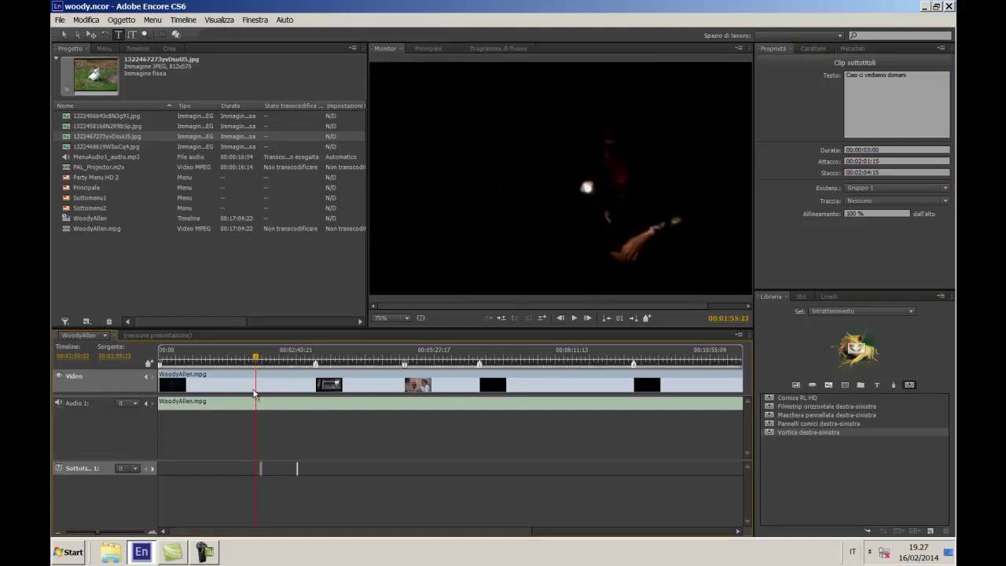
pyautogui.click(259, 360)
pyautogui.moveTo(259, 359); pyautogui.dragTo(261, 362)
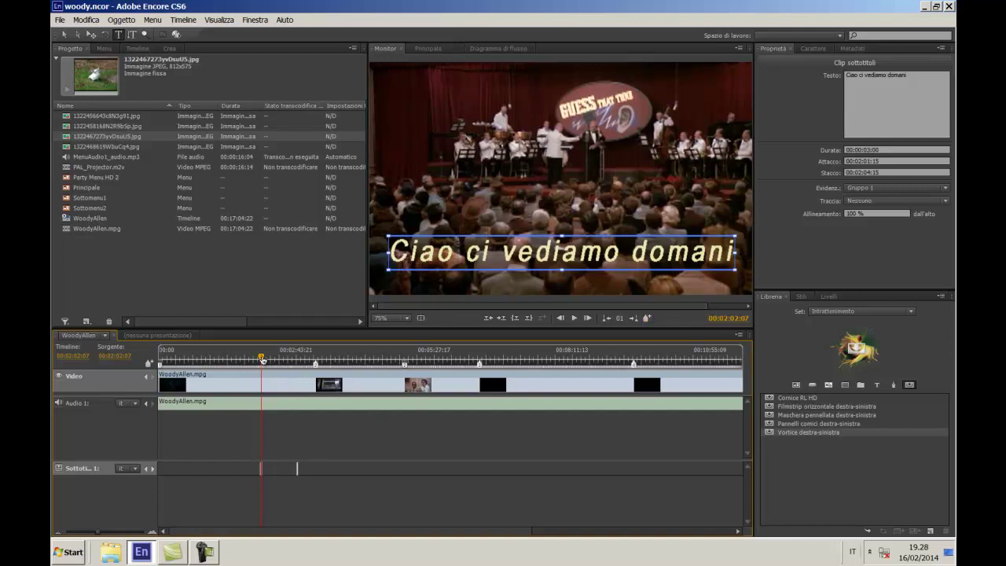
pyautogui.moveTo(261, 359); pyautogui.dragTo(236, 359)
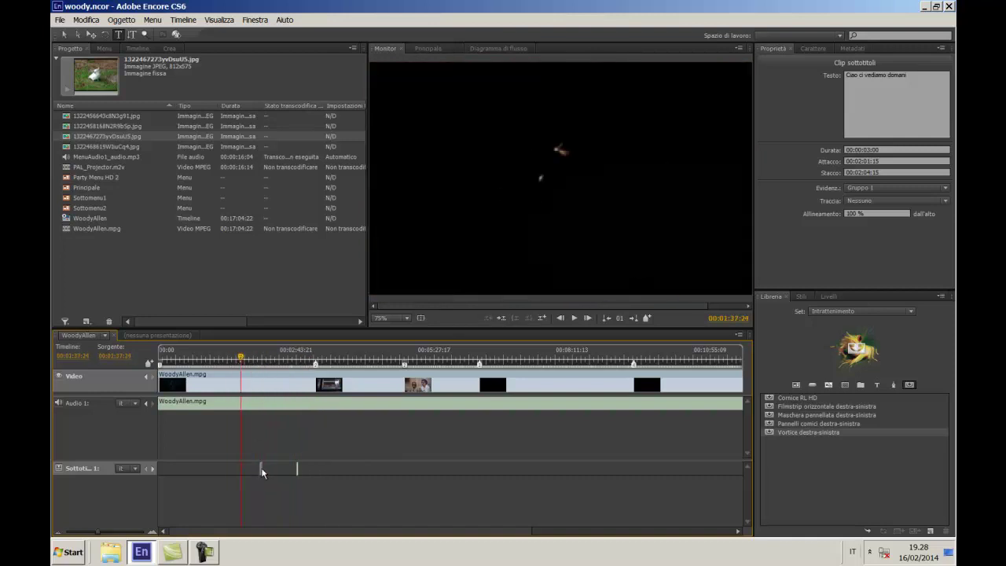
# - Delete both subtitle clips from the subtitle track of the WoodyAllen timeline
pyautogui.click(261, 468)
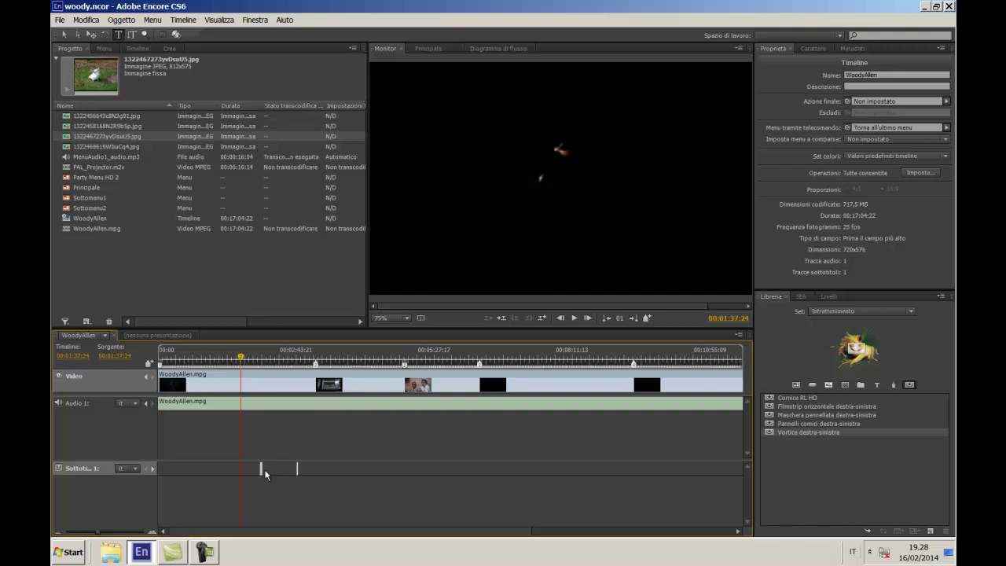
pyautogui.click(261, 469)
pyautogui.rightClick(261, 469)
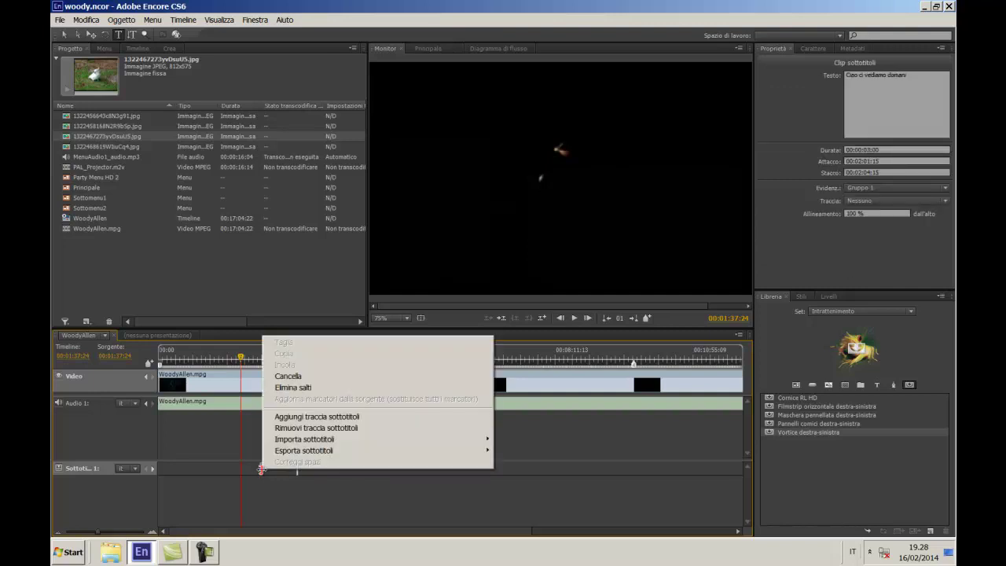
pyautogui.click(306, 375)
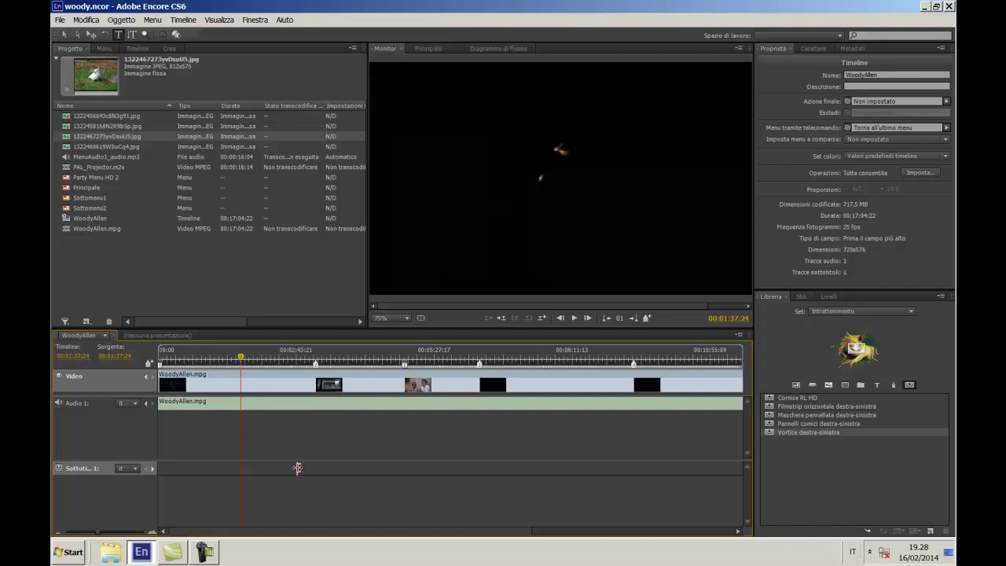
pyautogui.click(297, 467)
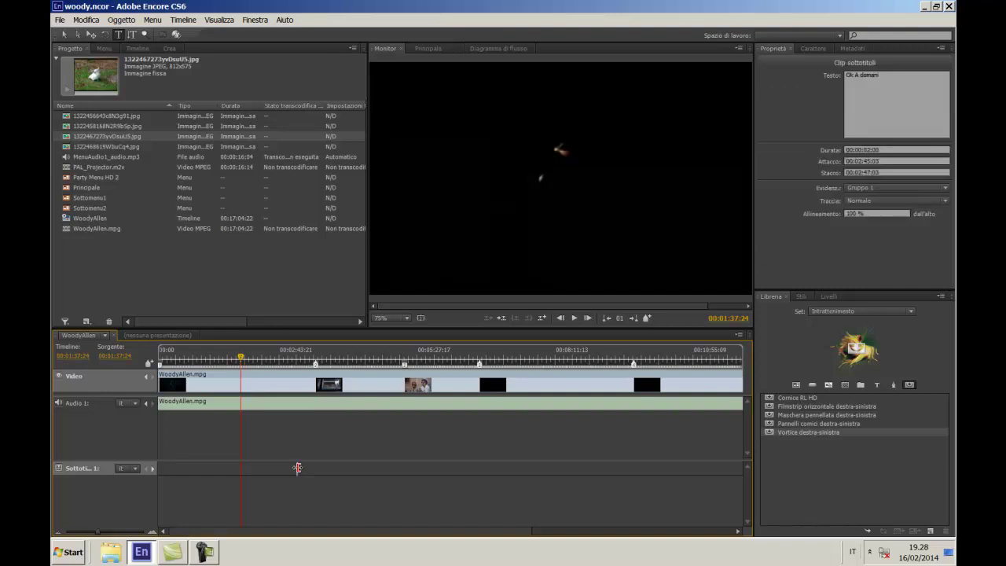
pyautogui.rightClick(297, 467)
pyautogui.click(333, 376)
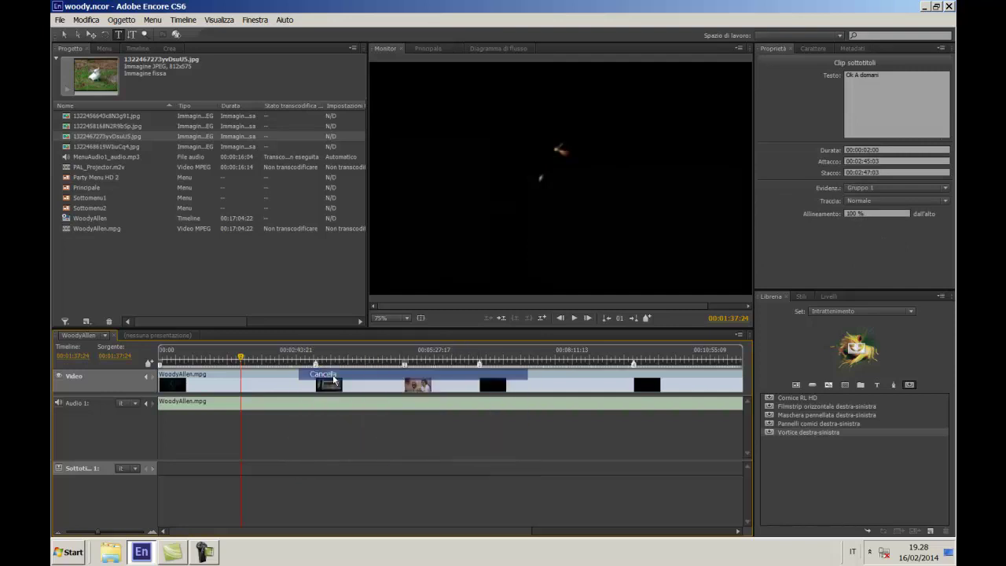
pyautogui.click(334, 378)
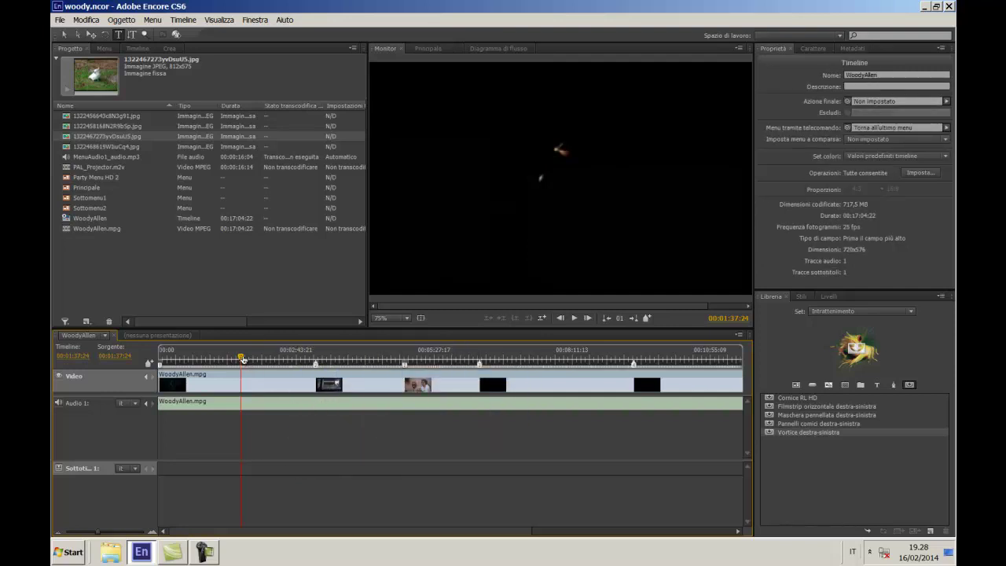
# - Move the playhead back to the beginning of the WoodyAllen timeline, at about 00:00:01:08
pyautogui.moveTo(243, 359); pyautogui.dragTo(164, 351)
pyautogui.click(59, 20)
pyautogui.moveTo(76, 20)
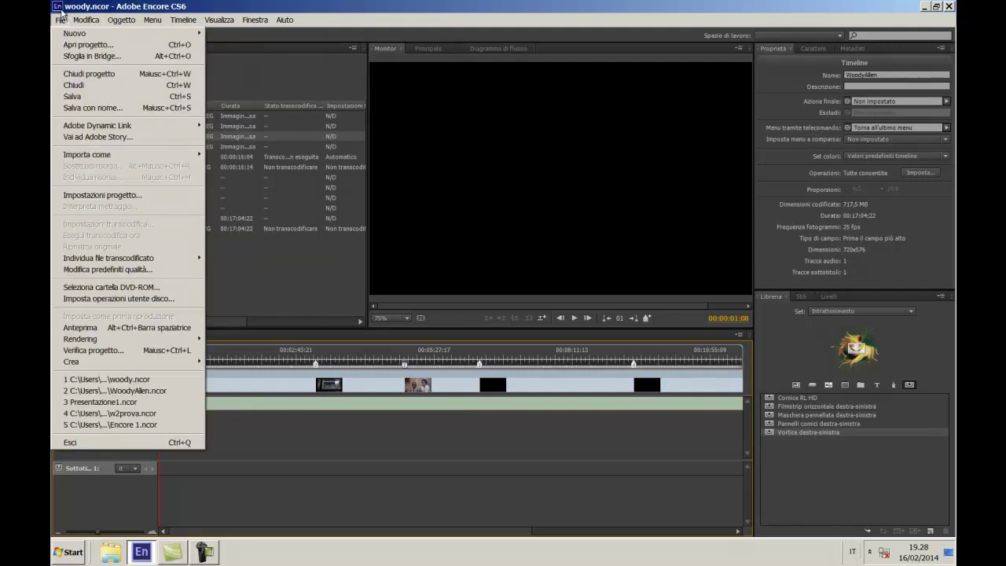
pyautogui.click(208, 470)
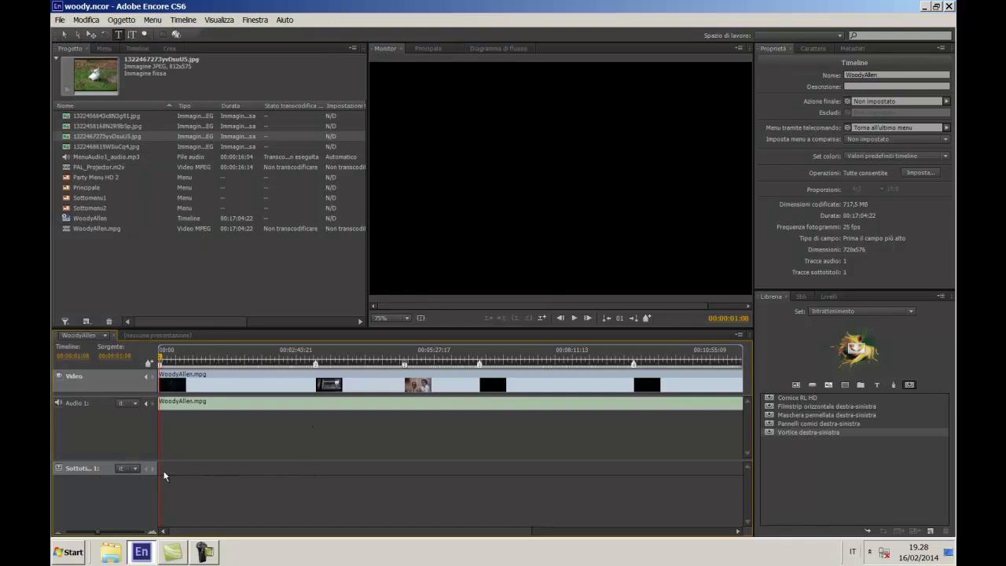
# - Start a text script subtitle import on the subtitle track and load prova.txt from the Download folder
pyautogui.rightClick(167, 468)
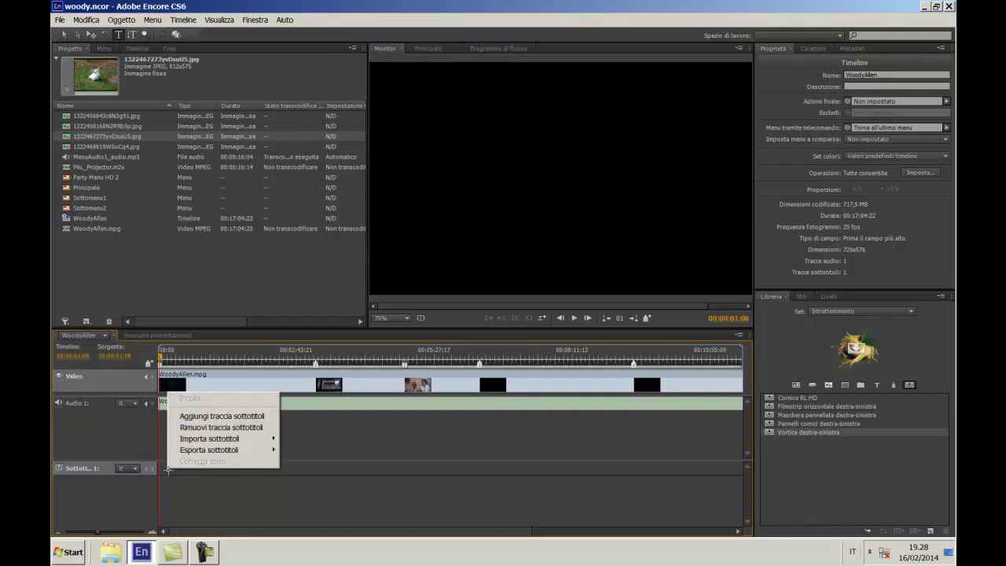
pyautogui.moveTo(199, 439)
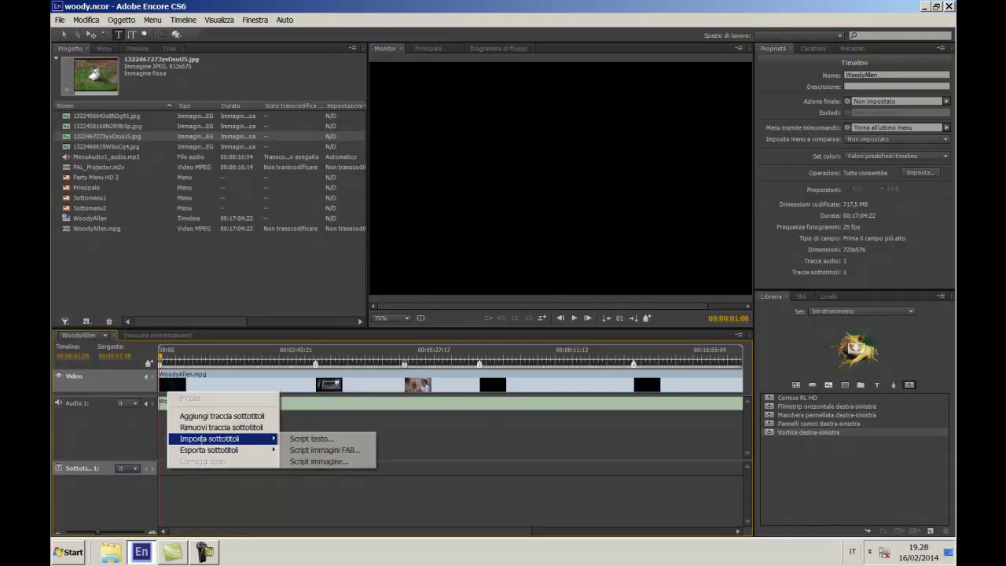
pyautogui.click(294, 440)
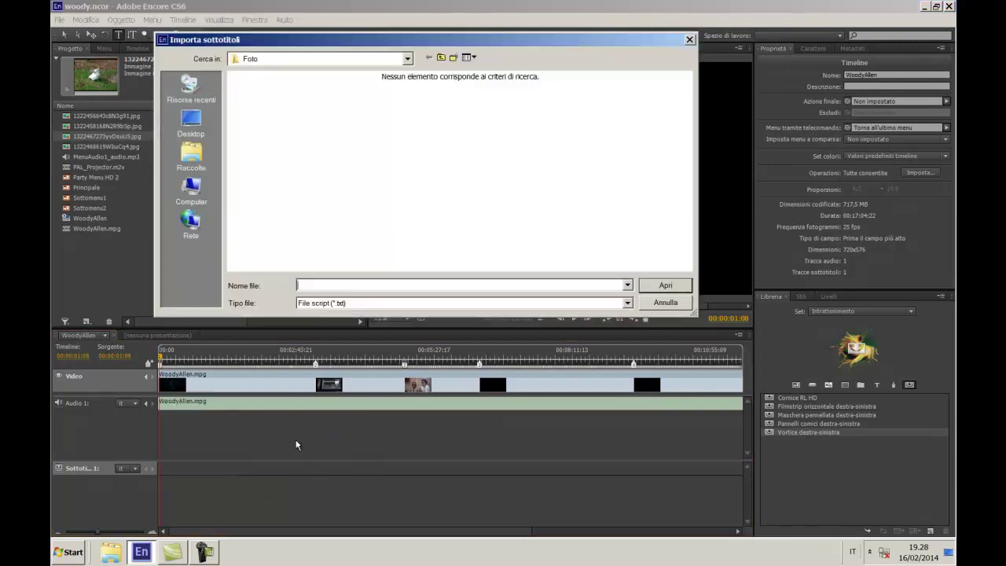
pyautogui.click(407, 58)
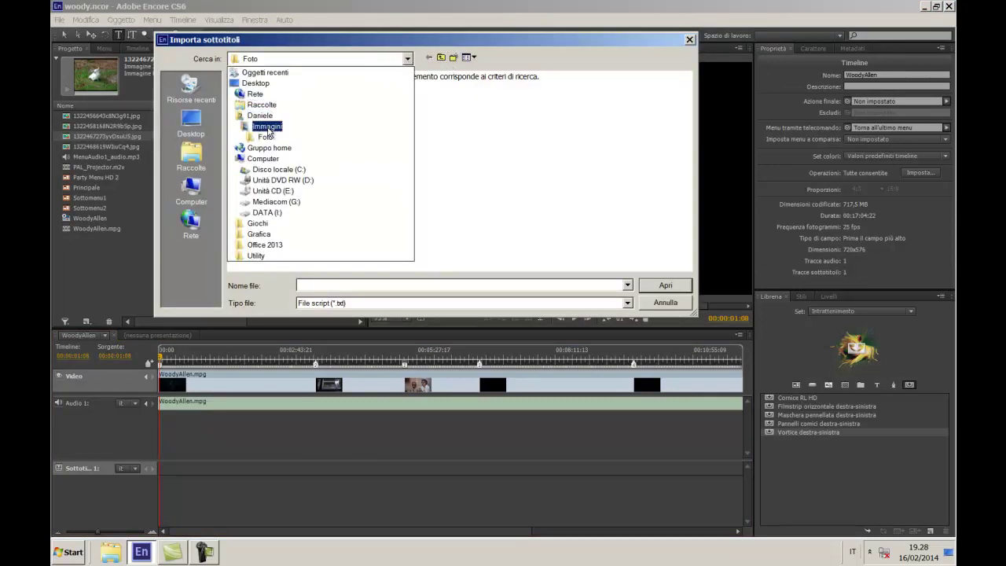
pyautogui.click(260, 116)
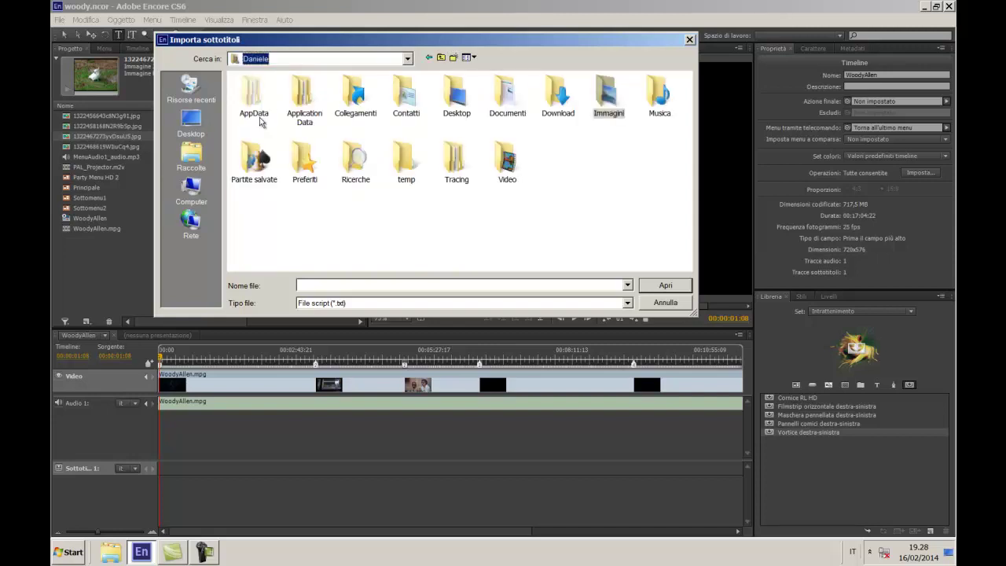
pyautogui.doubleClick(566, 112)
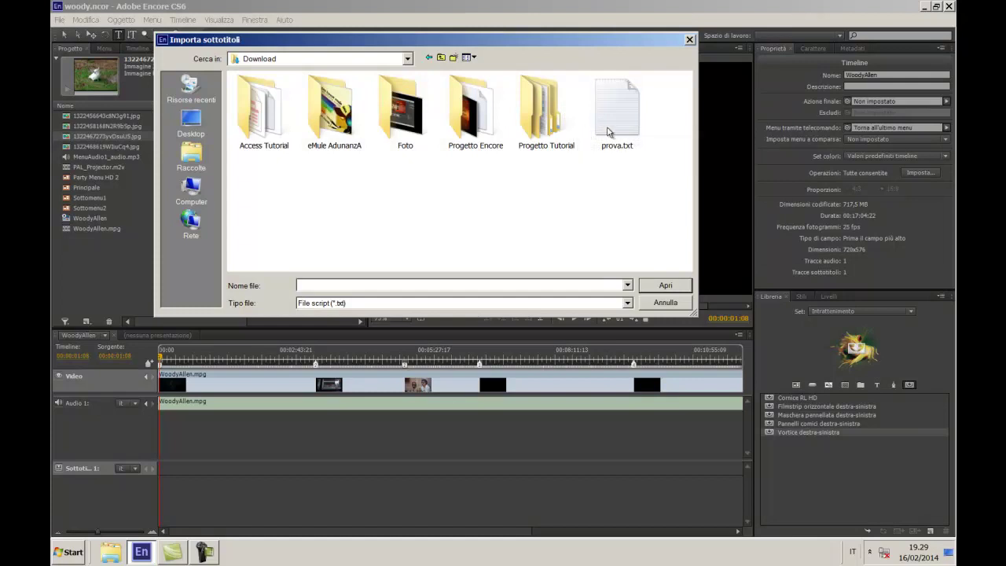
pyautogui.doubleClick(613, 126)
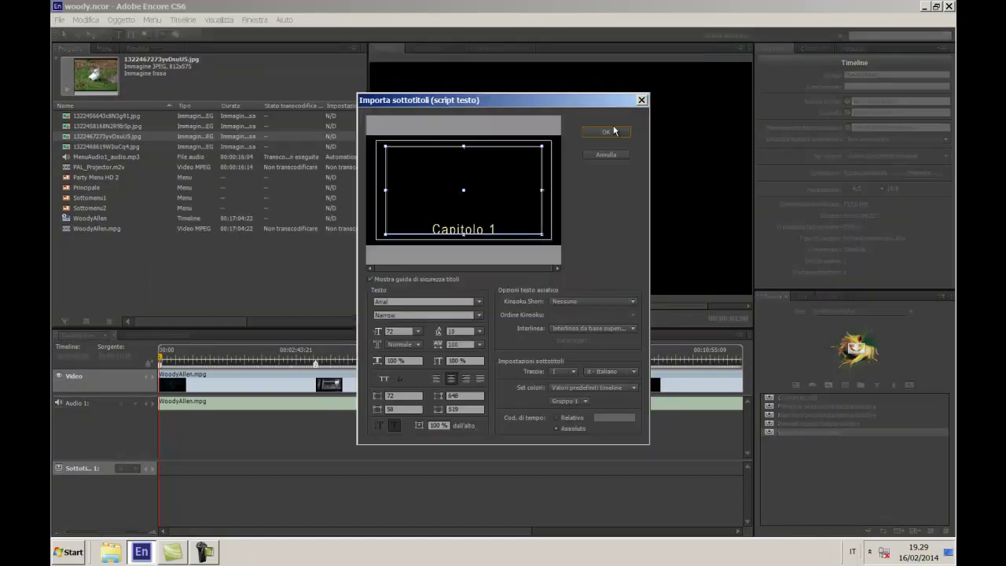
# - Import the script's subtitles with the default text and track settings and play the timeline to check them
pyautogui.moveTo(500, 100); pyautogui.dragTo(486, 79)
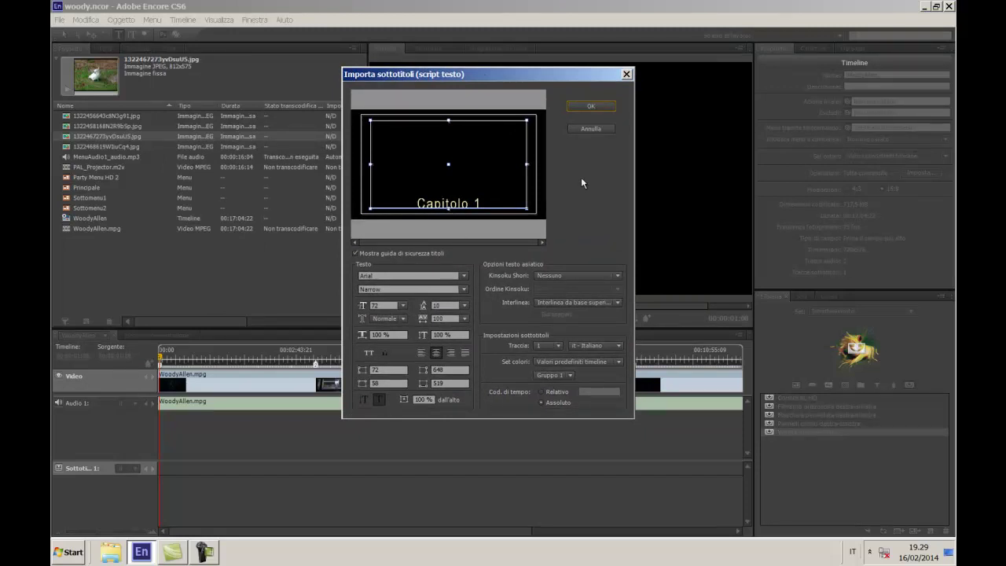
pyautogui.click(590, 106)
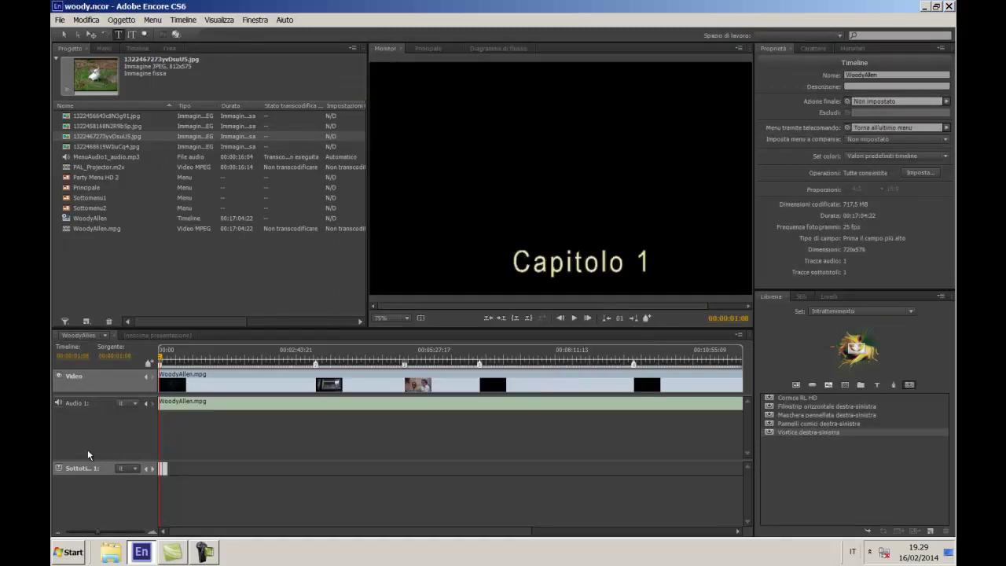
pyautogui.click(575, 318)
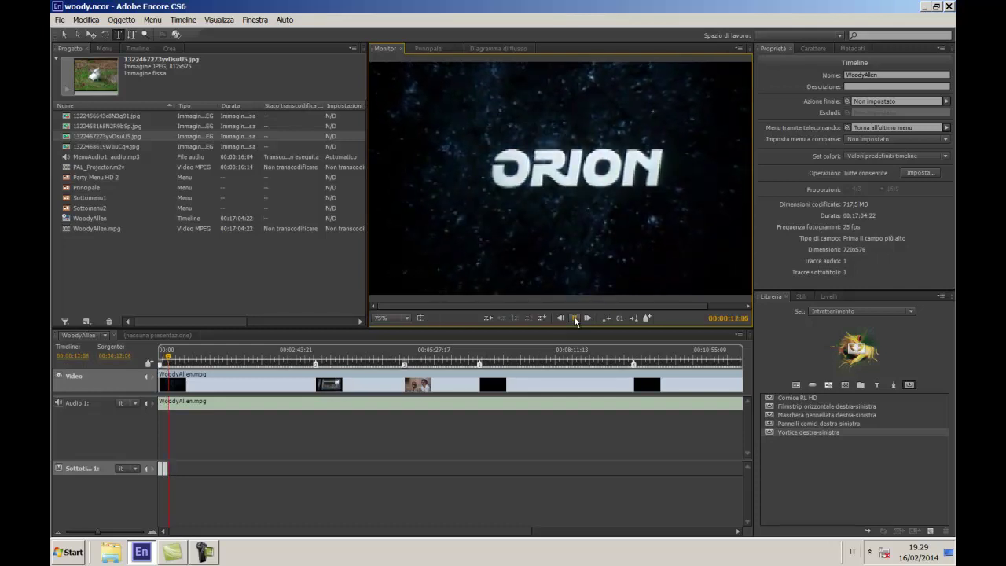
# - Open prova.txt from the Download folder in Notepad to examine the format of the subtitle script
pyautogui.click(110, 558)
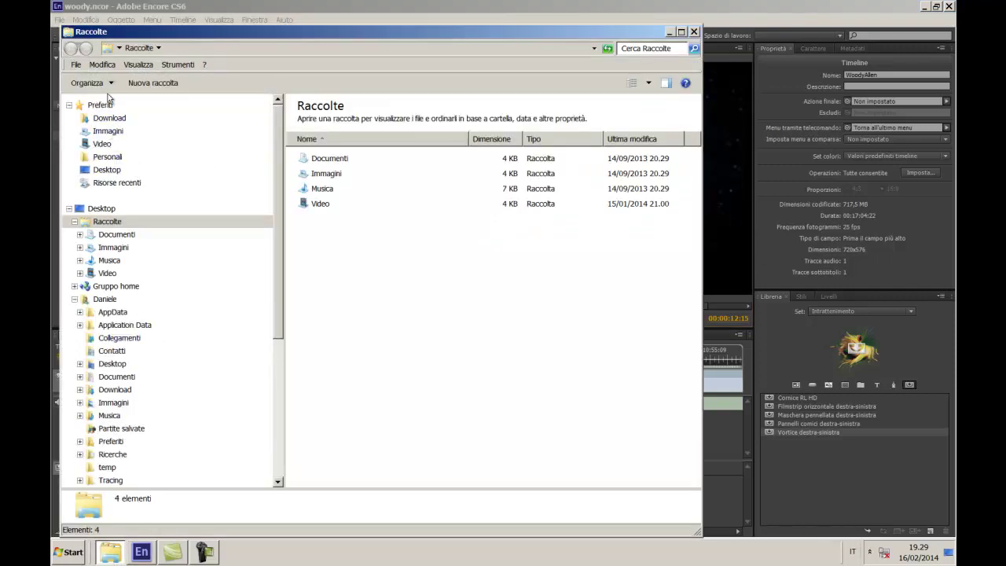
pyautogui.click(109, 118)
pyautogui.doubleClick(315, 228)
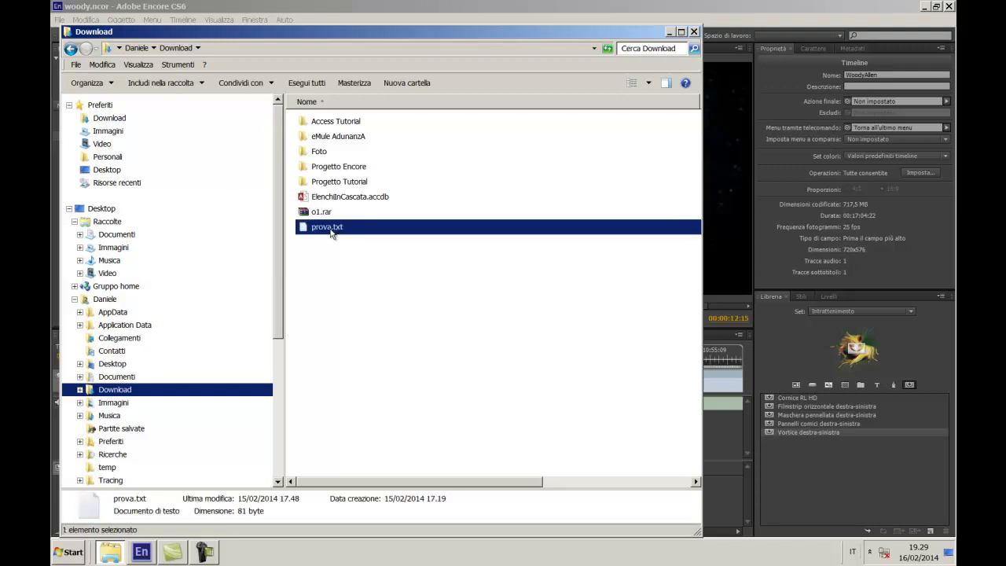
pyautogui.moveTo(511, 200); pyautogui.dragTo(322, 130)
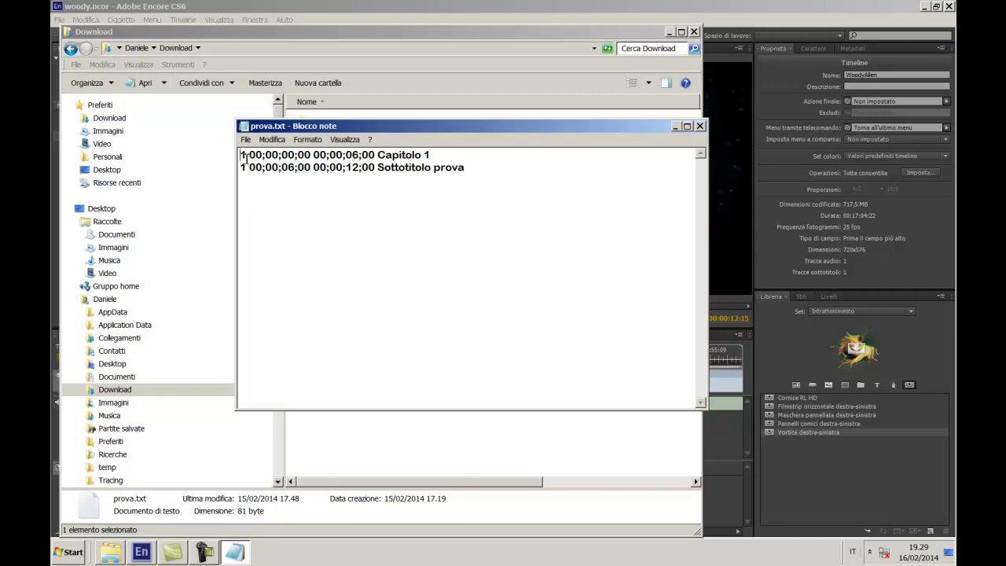
# - Change the leading number of the "Sottotitolo prova" line to 2 and highlight the text "Capitolo 1" in the first line
pyautogui.moveTo(244, 157); pyautogui.dragTo(239, 155)
pyautogui.moveTo(239, 167); pyautogui.dragTo(243, 168)
pyautogui.write('2')
pyautogui.click(267, 187)
pyautogui.moveTo(378, 156); pyautogui.dragTo(432, 155)
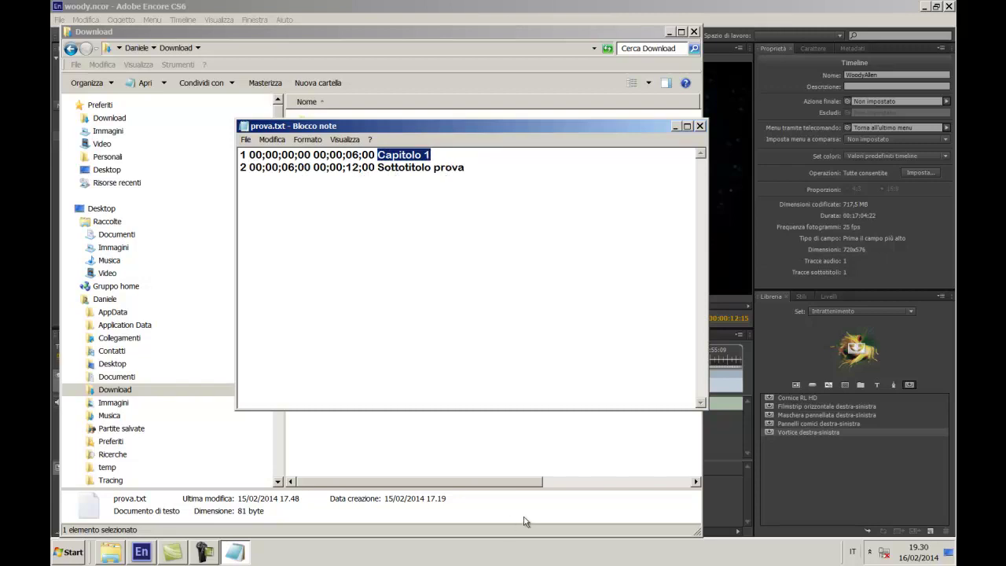
# - Switch back to Encore, scrub the start of the WoodyAllen timeline and inspect the timing properties of both imported subtitle clips
pyautogui.click(792, 472)
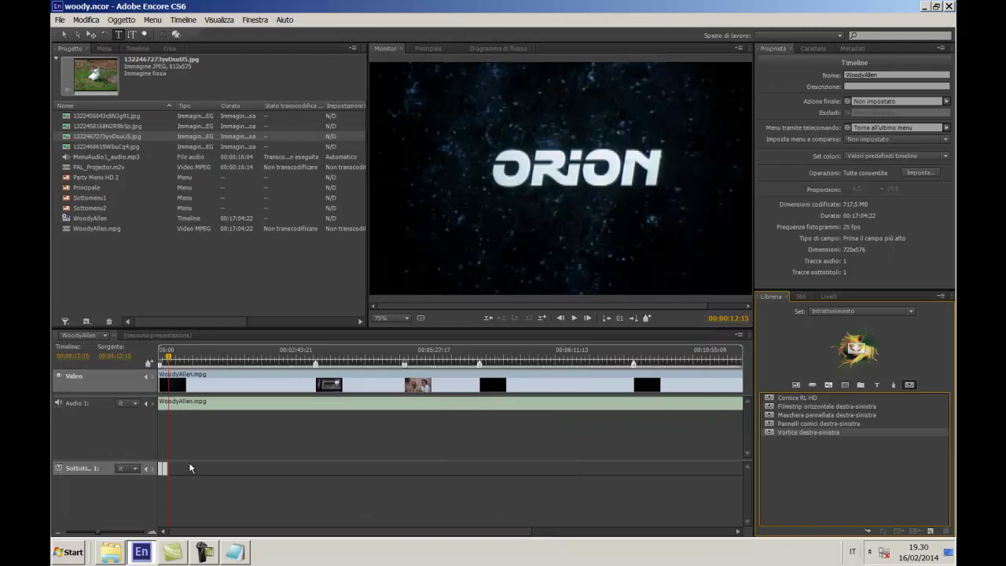
pyautogui.click(156, 361)
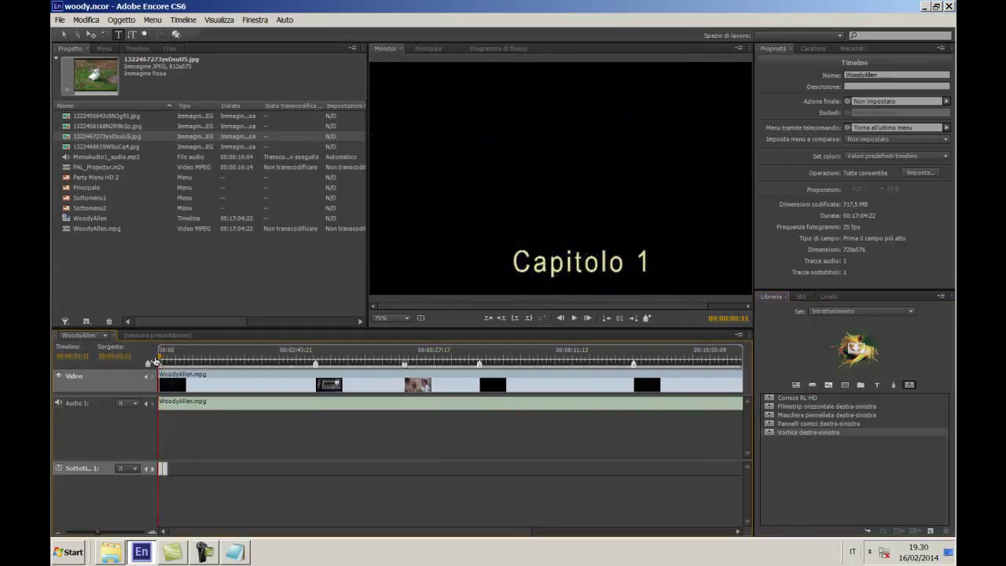
pyautogui.moveTo(157, 360); pyautogui.dragTo(157, 358)
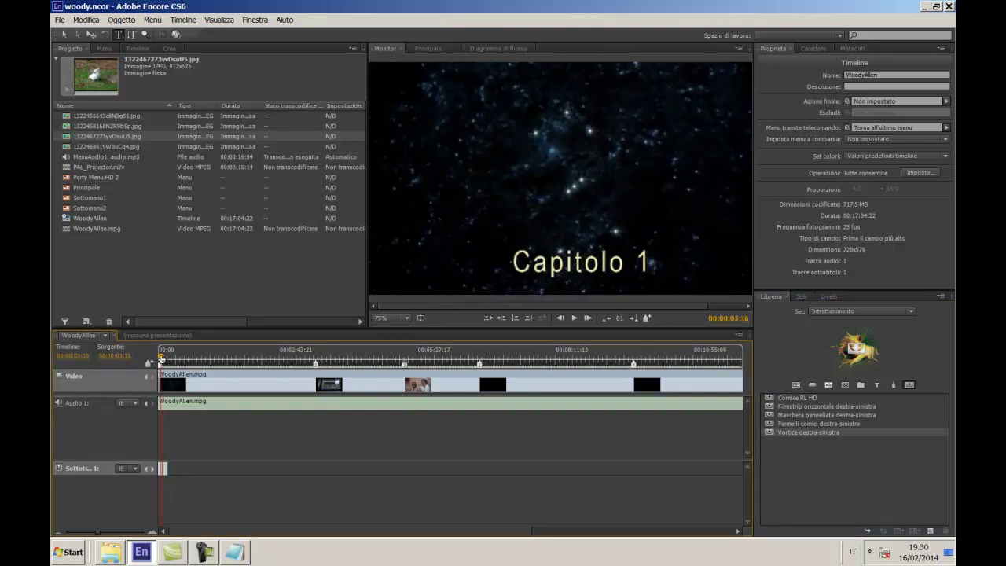
pyautogui.click(161, 472)
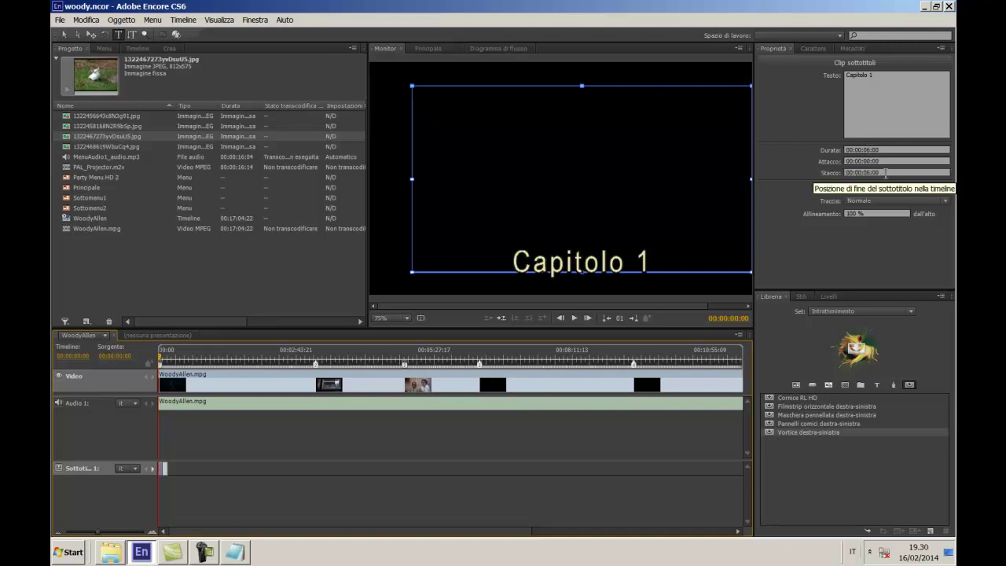
pyautogui.click(164, 469)
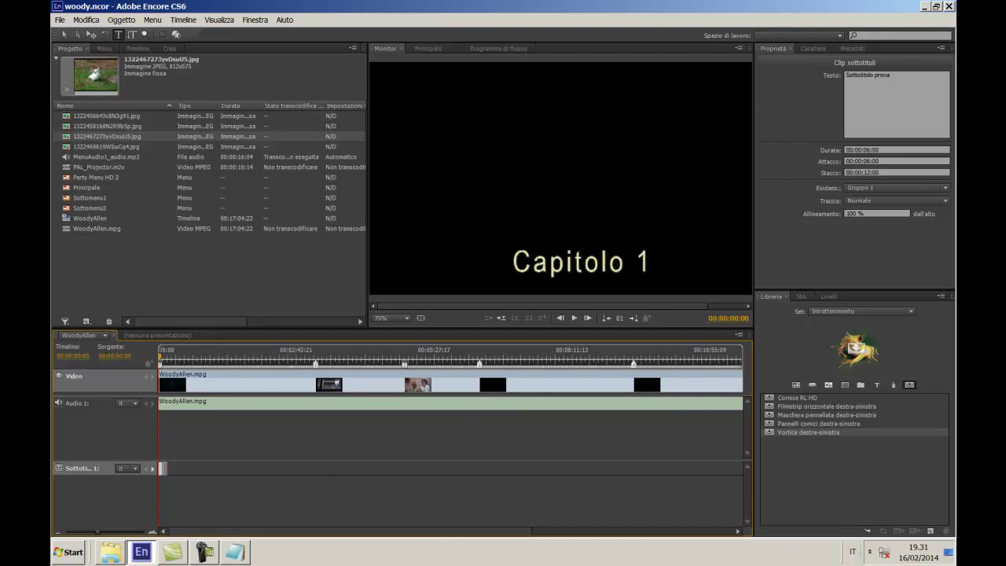
# - Switch to Notepad and close prova.txt without saving the changes
pyautogui.click(233, 553)
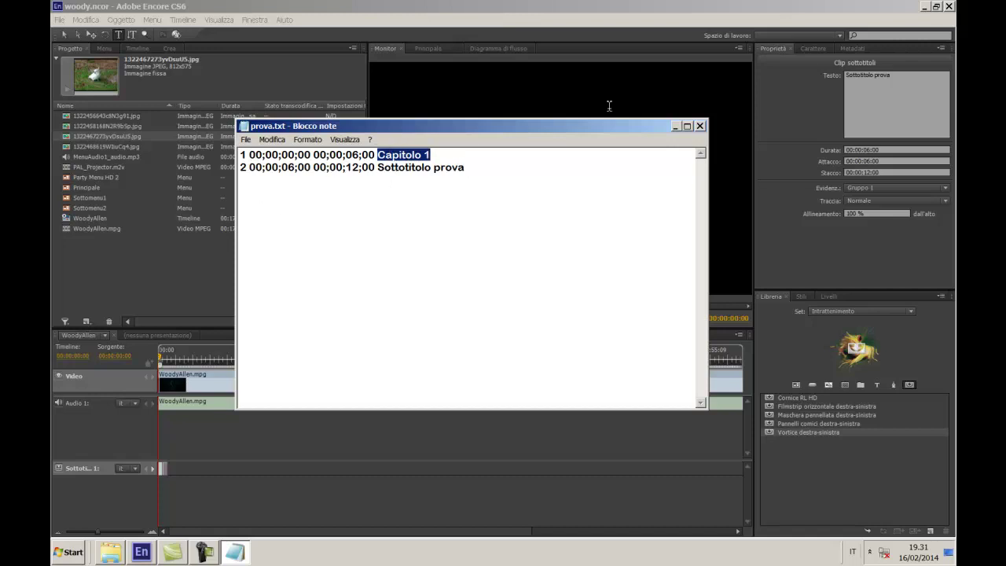
pyautogui.click(700, 127)
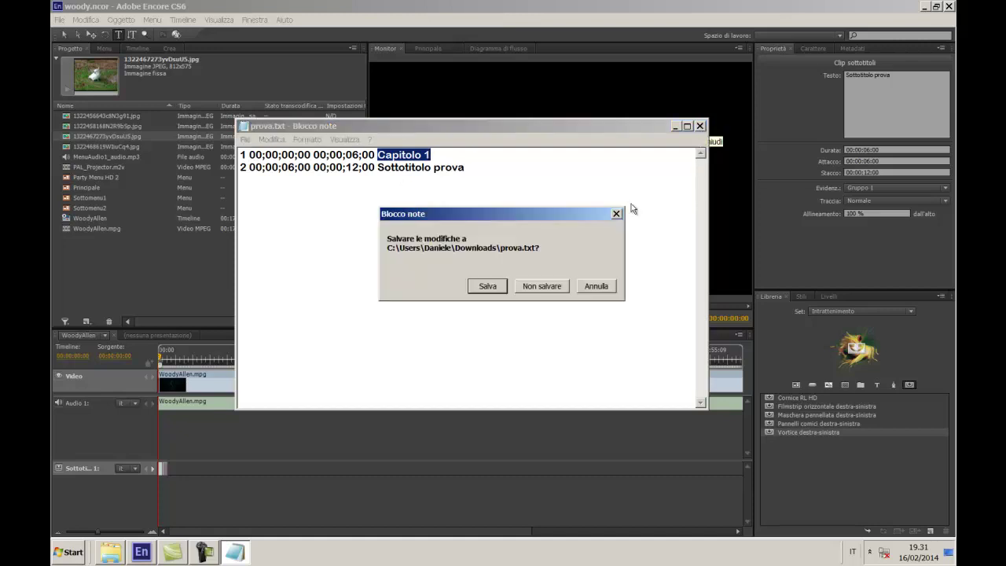
pyautogui.click(539, 286)
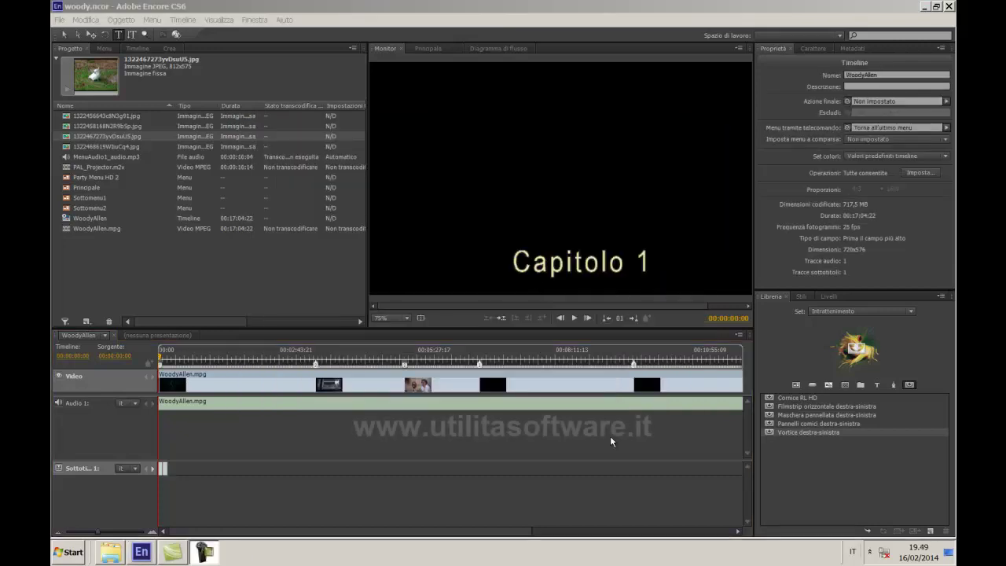